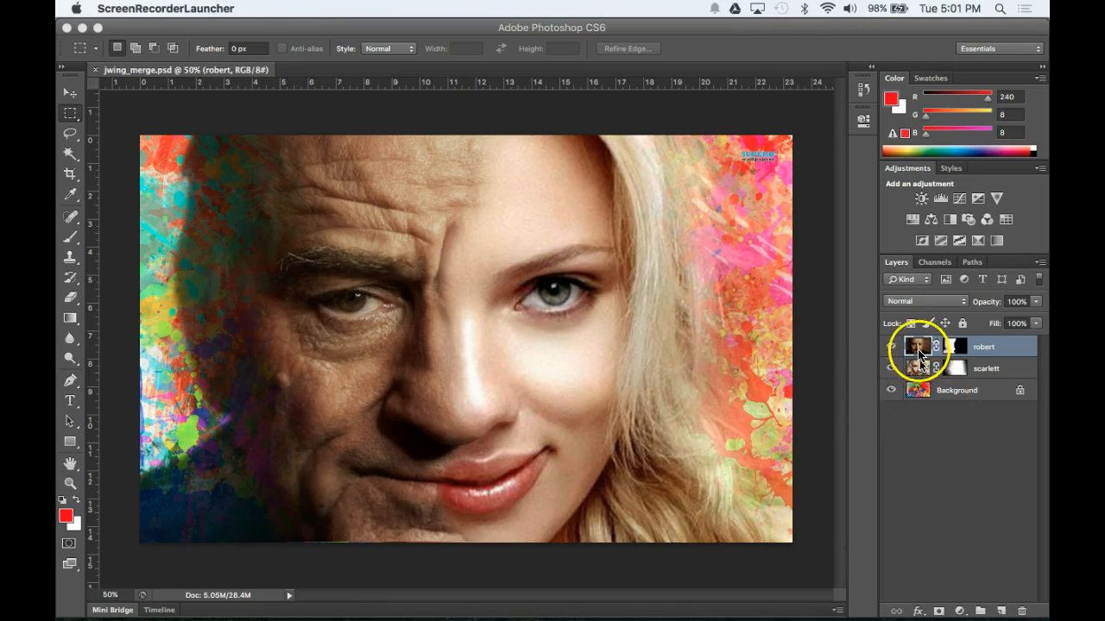
# Step: Toggle the robert and scarlett layers to compare Robert's face, Scarlett and the splatter background
pyautogui.click(892, 347)
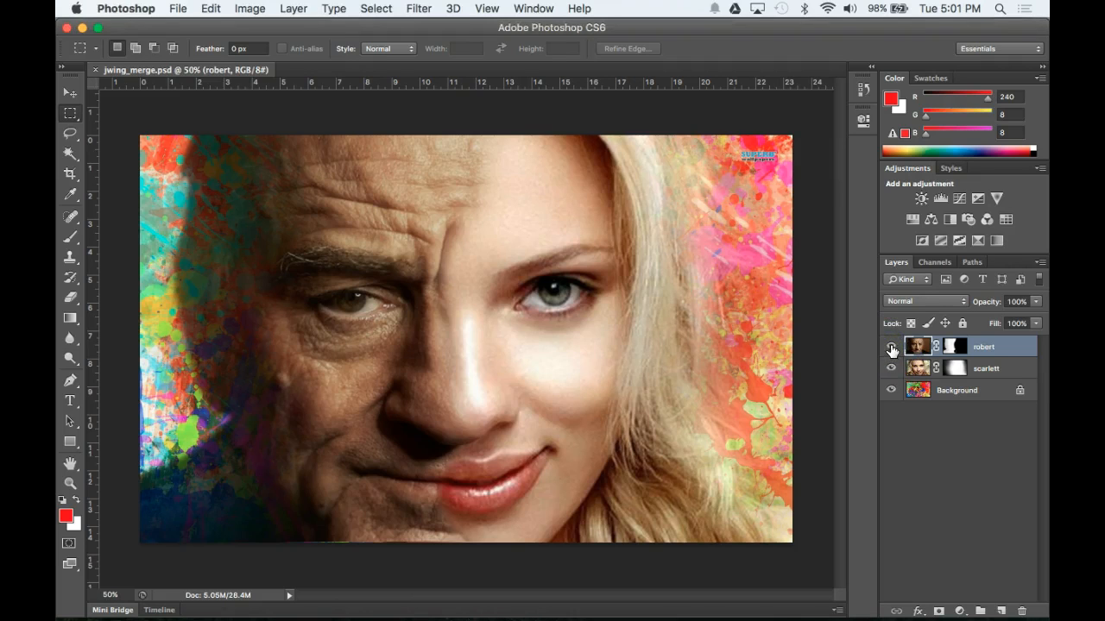
pyautogui.click(890, 347)
pyautogui.click(892, 347)
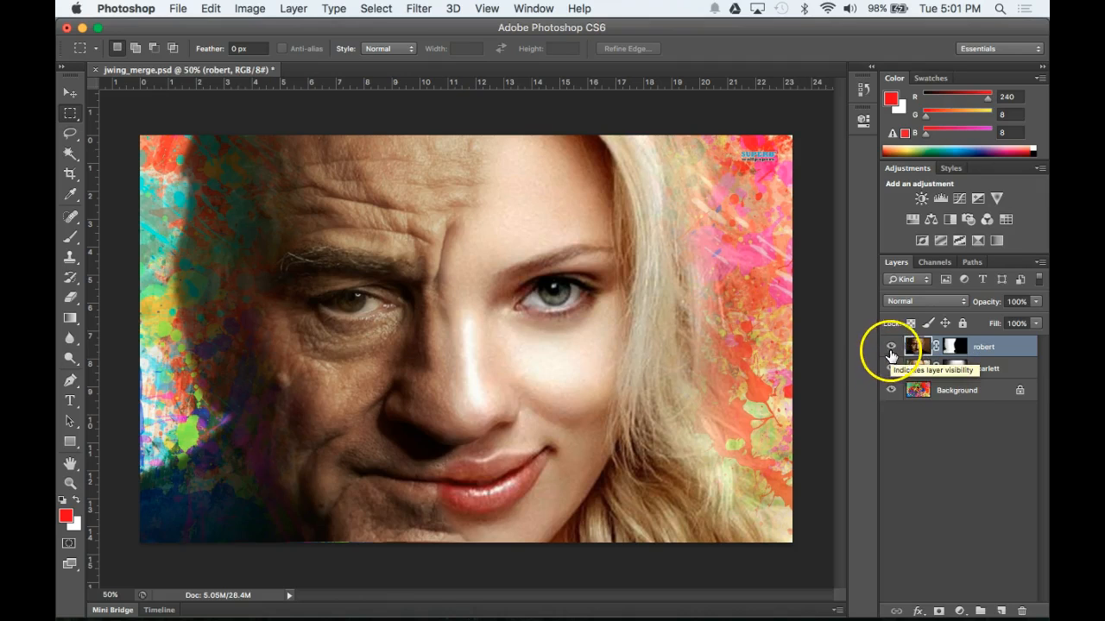
pyautogui.click(892, 348)
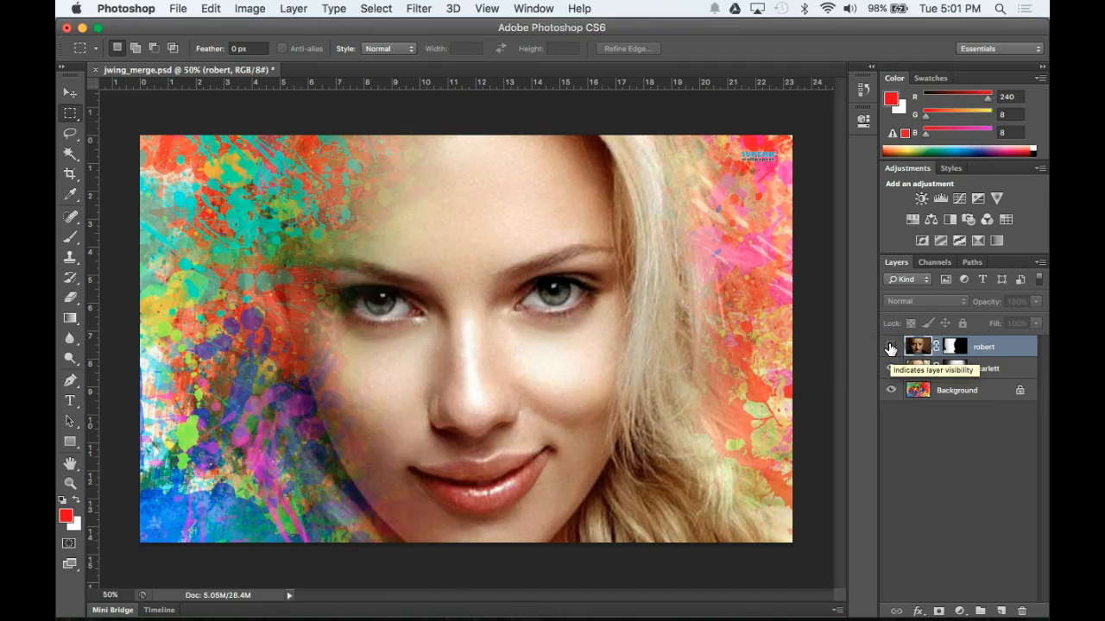
pyautogui.click(890, 348)
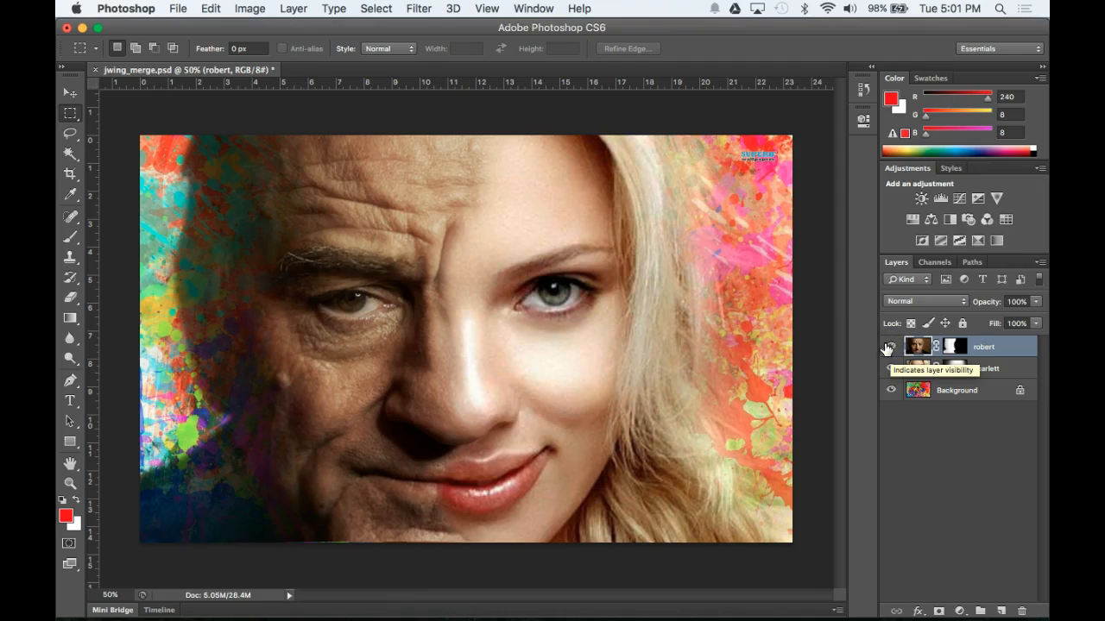
pyautogui.click(891, 348)
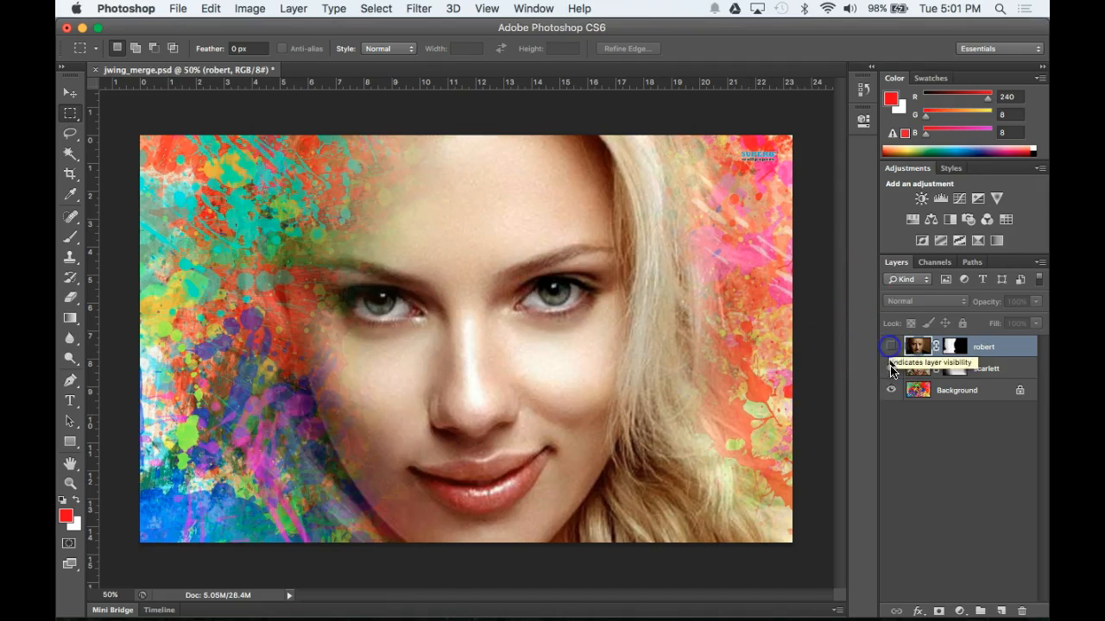
pyautogui.click(891, 369)
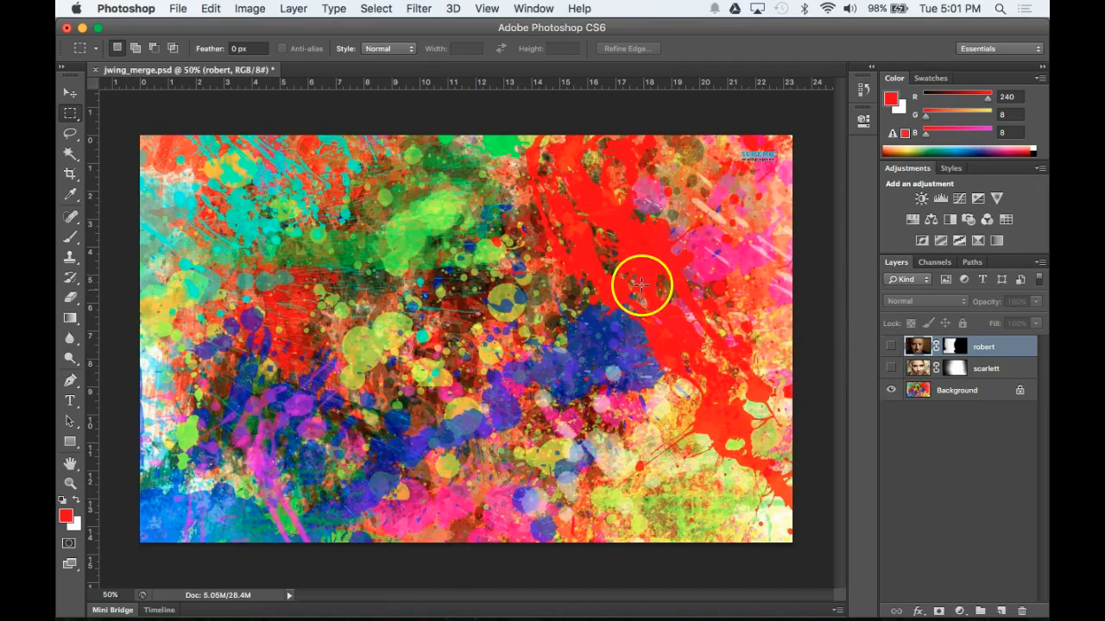
pyautogui.click(892, 369)
pyautogui.click(891, 347)
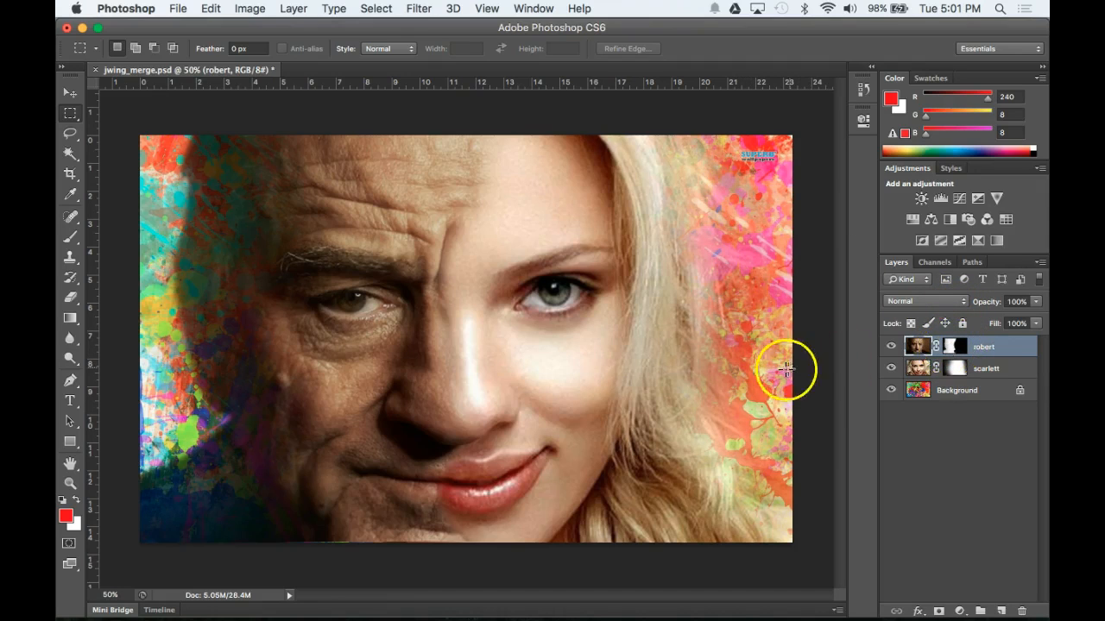
# Step: Try erasing the robert layer's mask over Scarlett's eye area, then undo the stroke
pyautogui.click(955, 353)
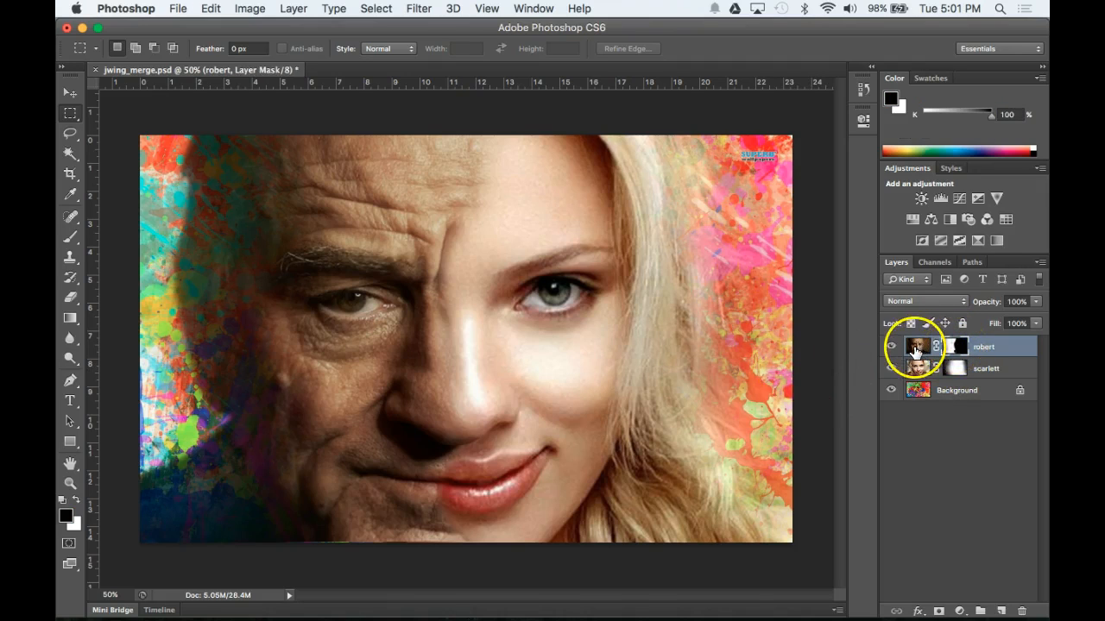
pyautogui.click(917, 348)
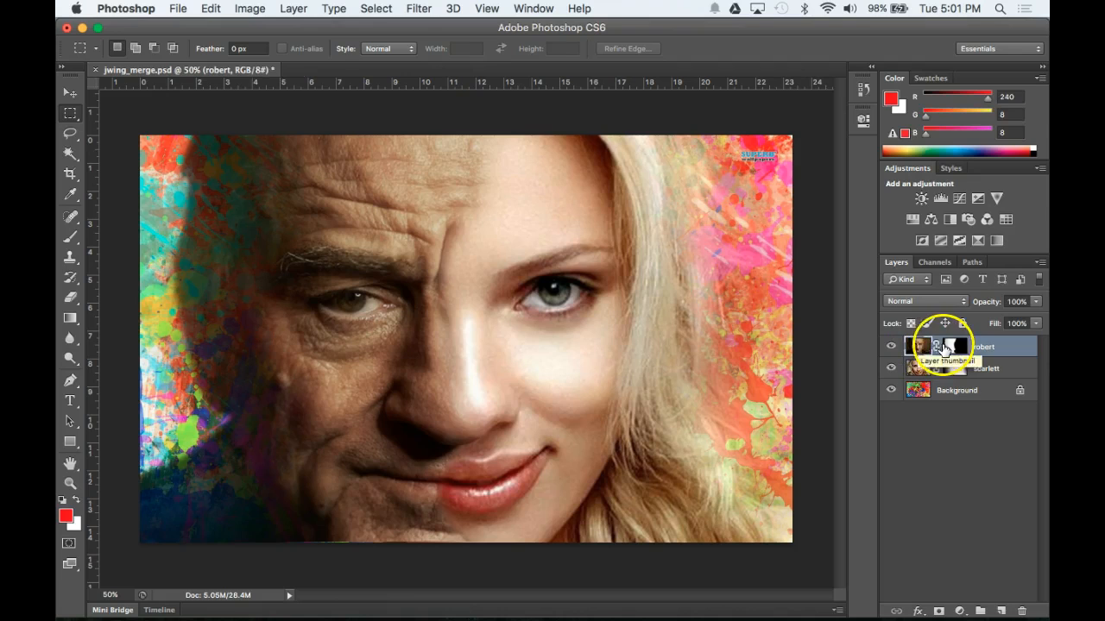
pyautogui.click(952, 347)
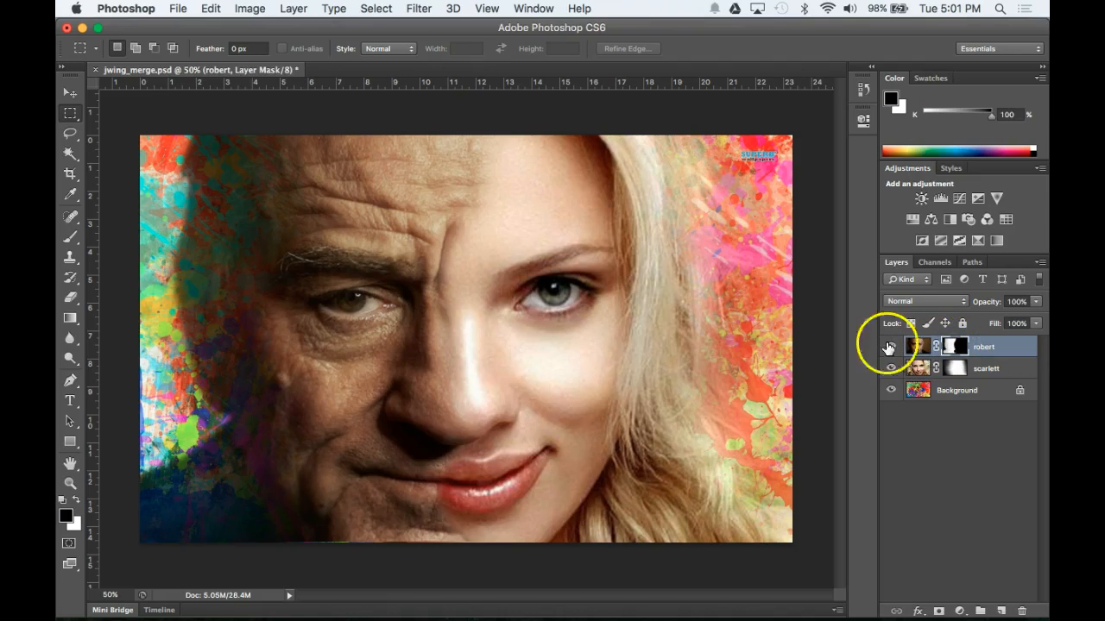
pyautogui.click(69, 299)
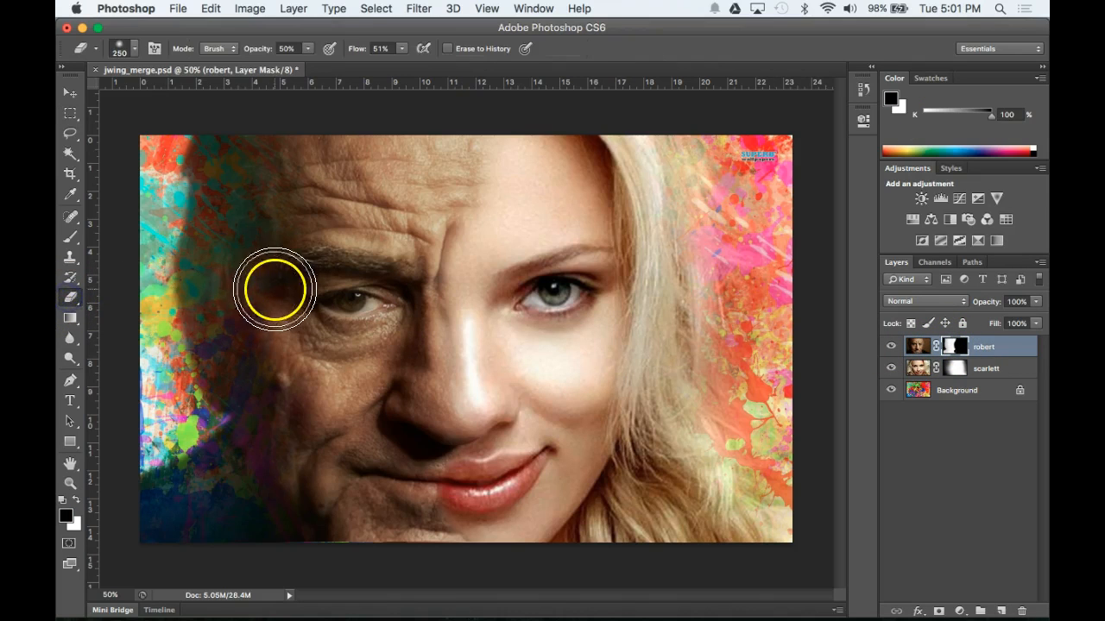
pyautogui.moveTo(269, 264)
pyautogui.mouseDown()
pyautogui.moveTo(278, 331)
pyautogui.moveTo(321, 280)
pyautogui.moveTo(527, 290)
pyautogui.moveTo(567, 305)
pyautogui.moveTo(590, 272)
pyautogui.moveTo(555, 291)
pyautogui.mouseUp()
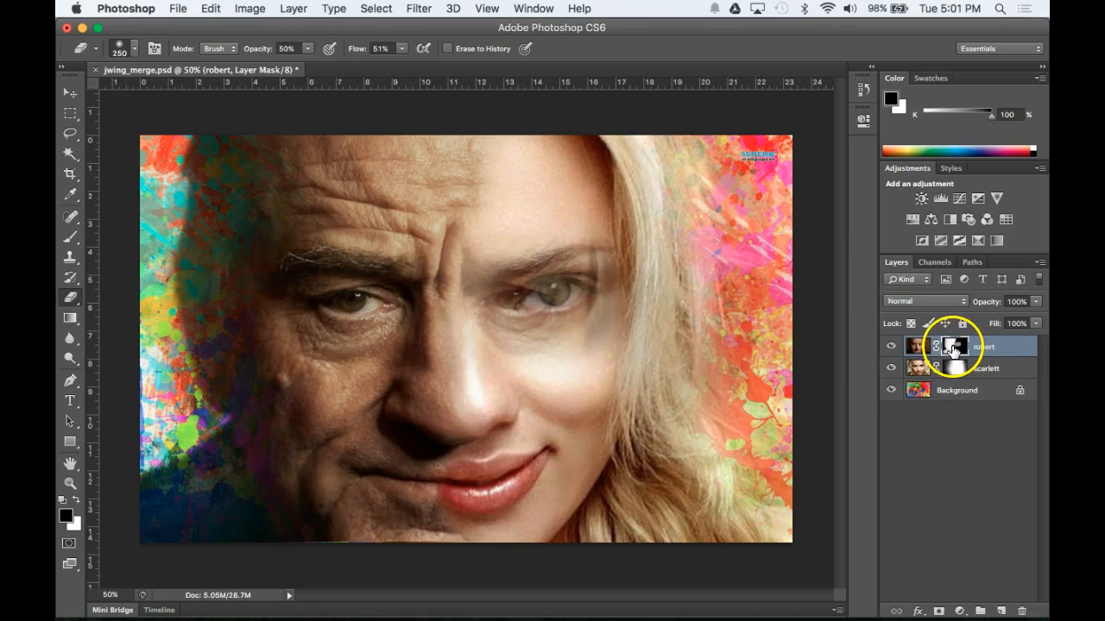
pyautogui.press('super+z')
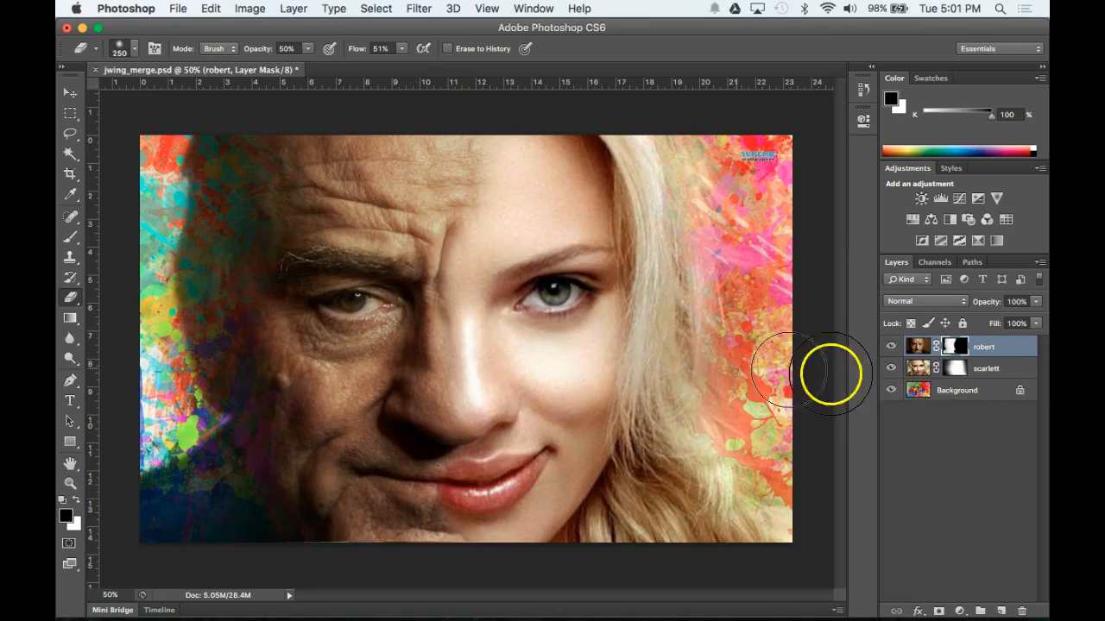
pyautogui.click(983, 349)
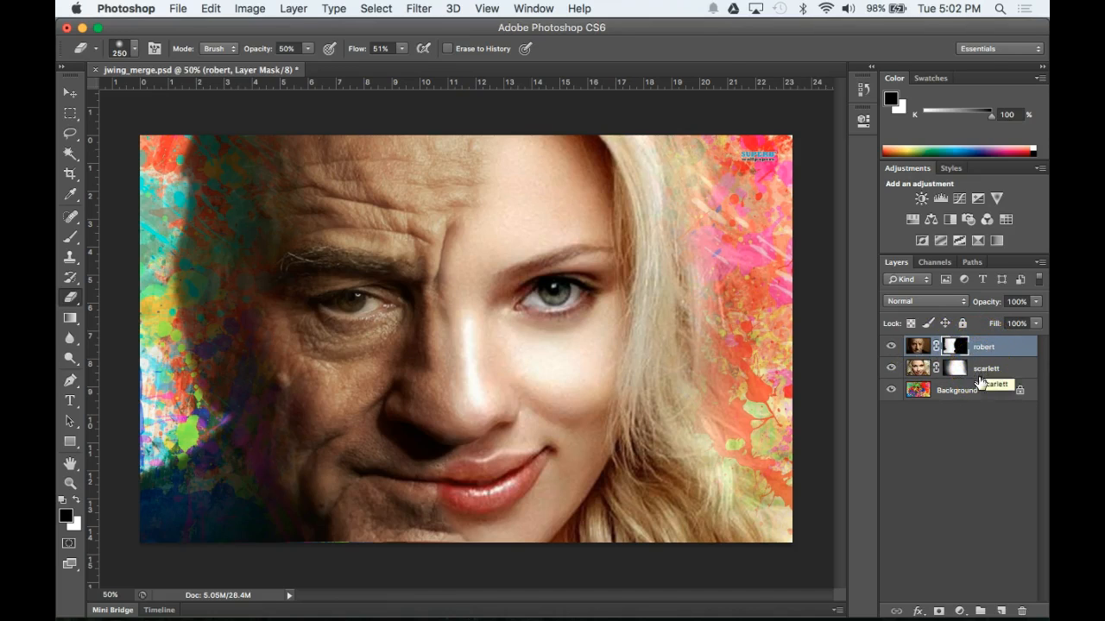
# Step: Save As jwing_merge.psd in Photoshop format into Documents > p5_jwing > merge
pyautogui.click(177, 8)
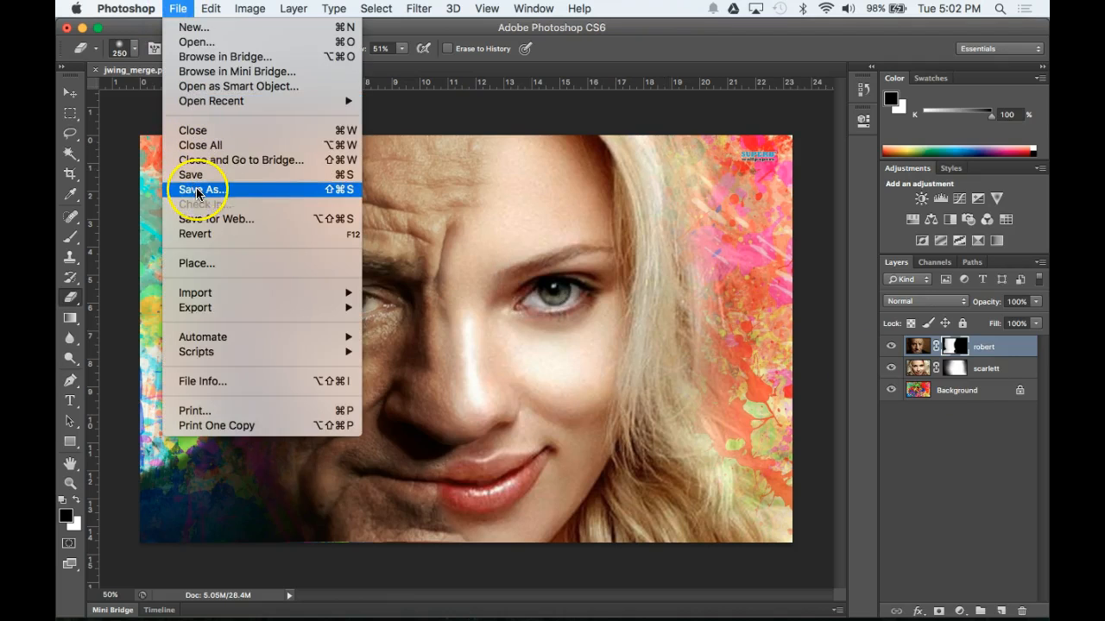
pyautogui.click(196, 189)
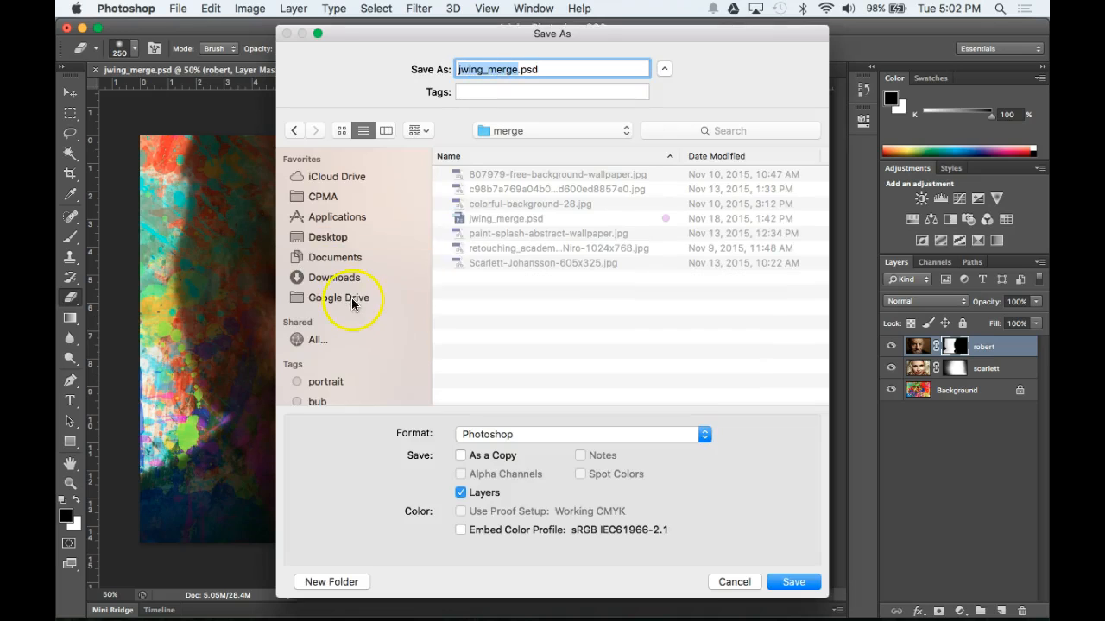
pyautogui.click(297, 257)
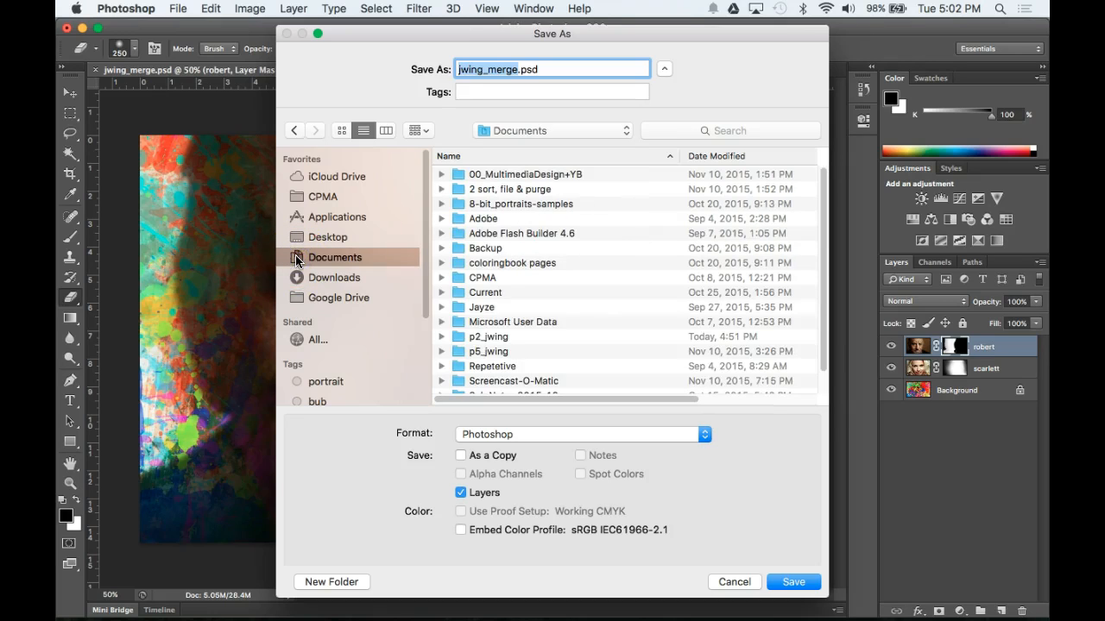
pyautogui.click(457, 338)
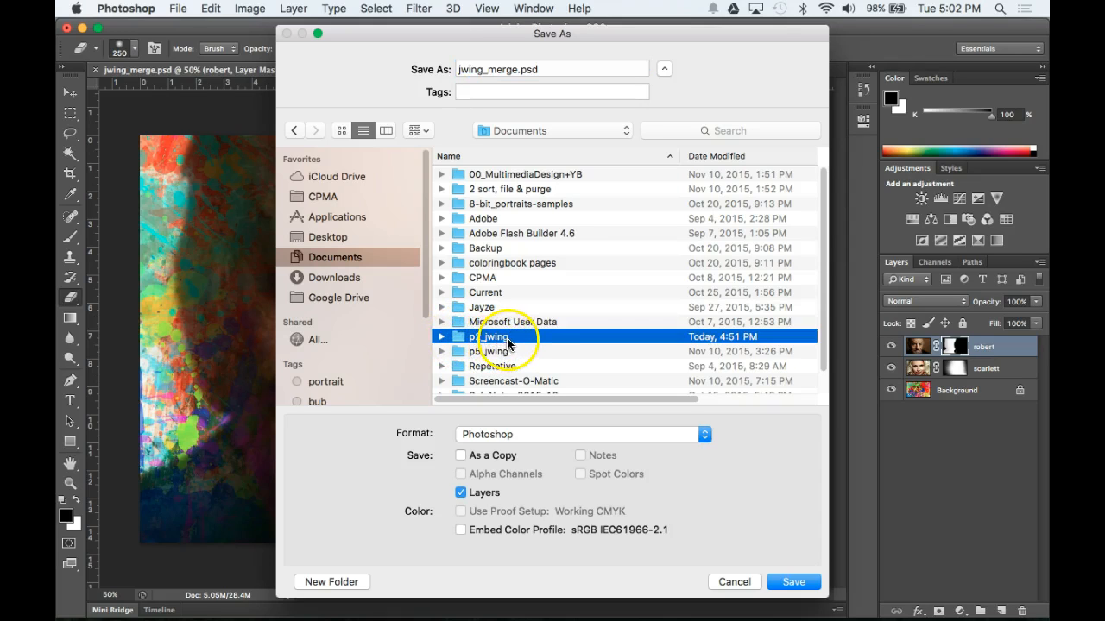
pyautogui.click(459, 352)
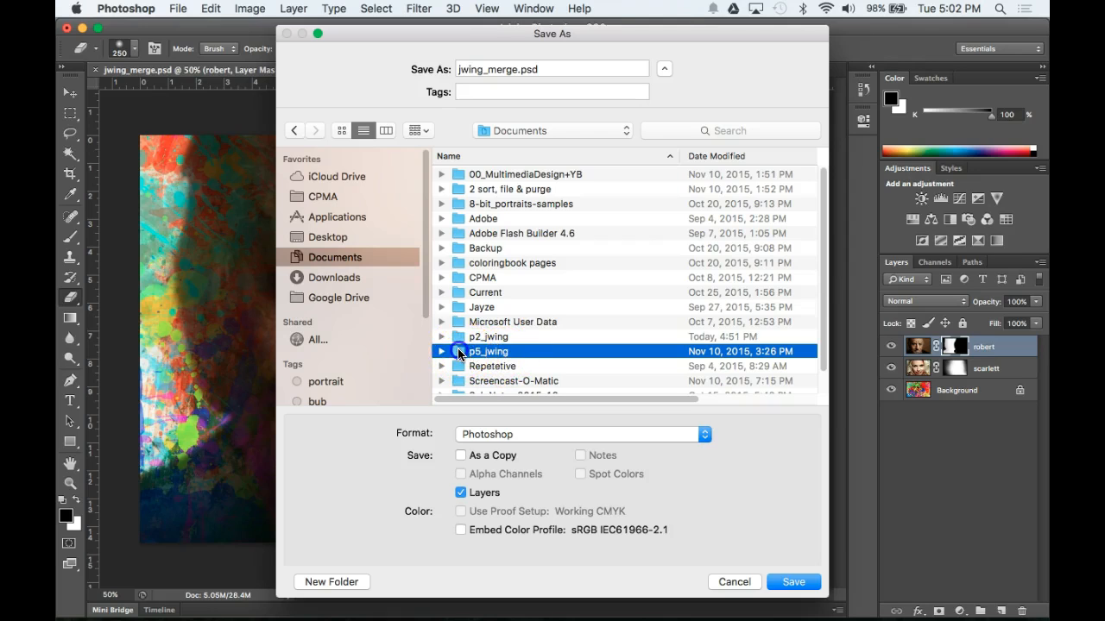
pyautogui.doubleClick(458, 352)
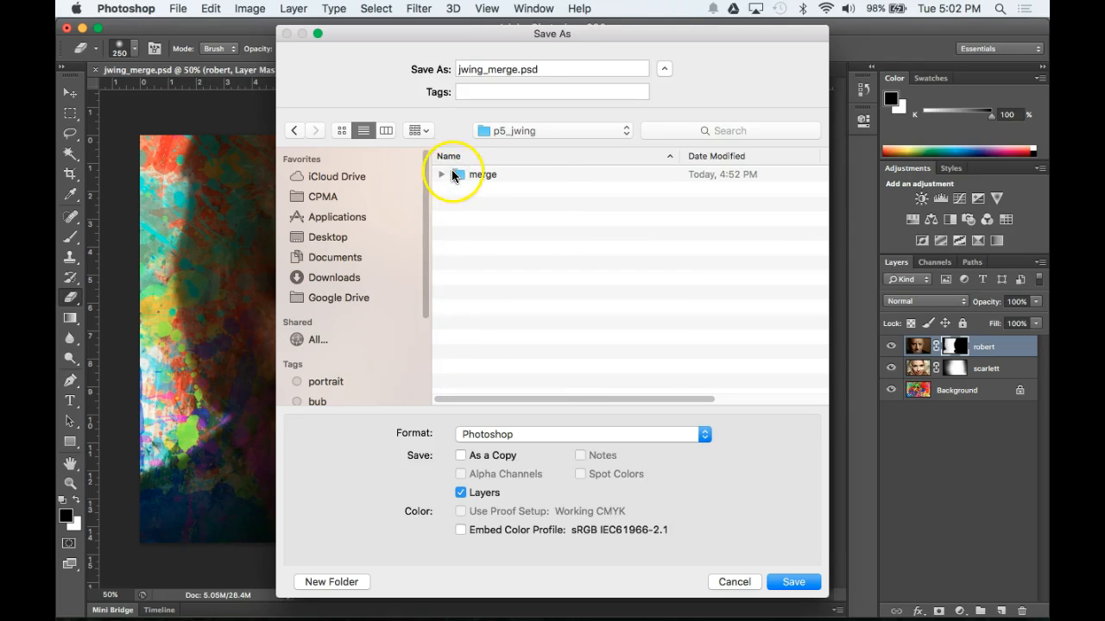
pyautogui.doubleClick(456, 176)
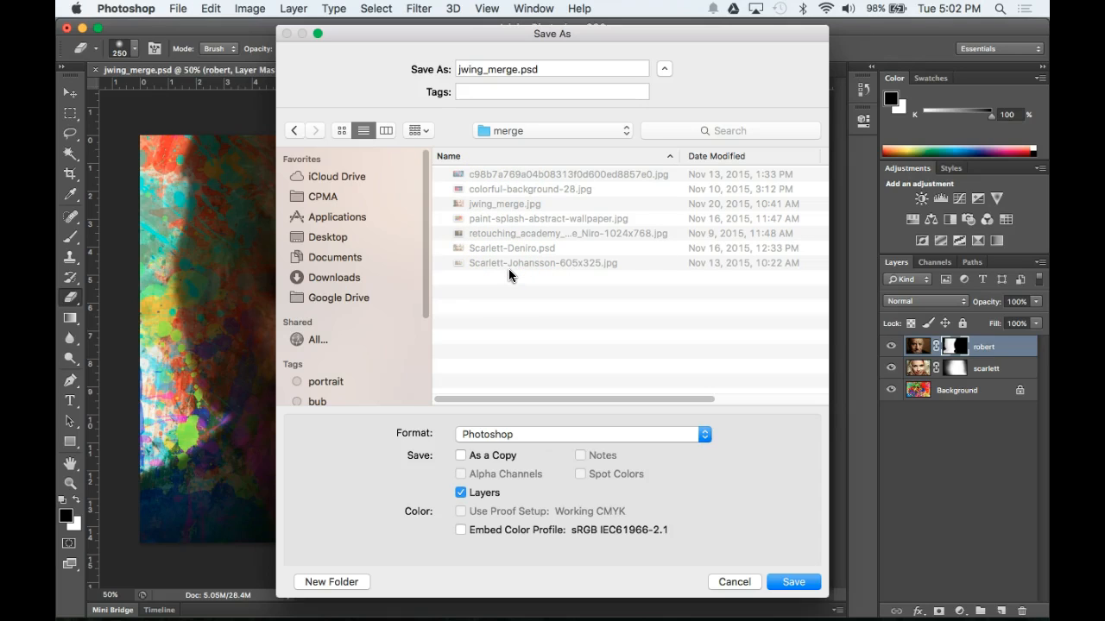
pyautogui.click(458, 69)
pyautogui.click(524, 436)
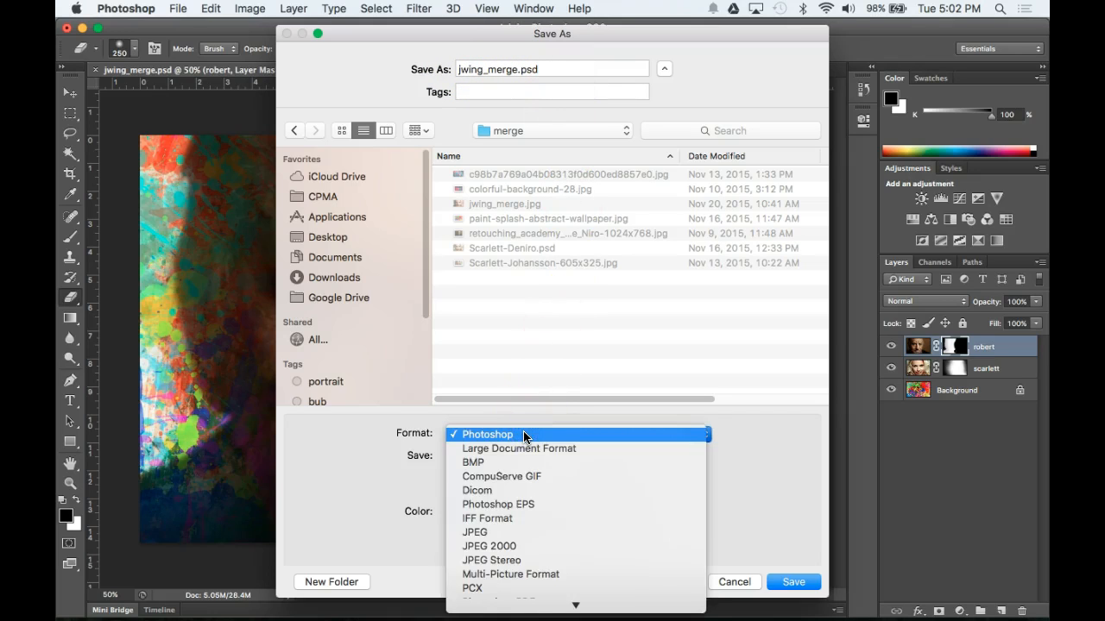
pyautogui.click(523, 434)
pyautogui.click(782, 582)
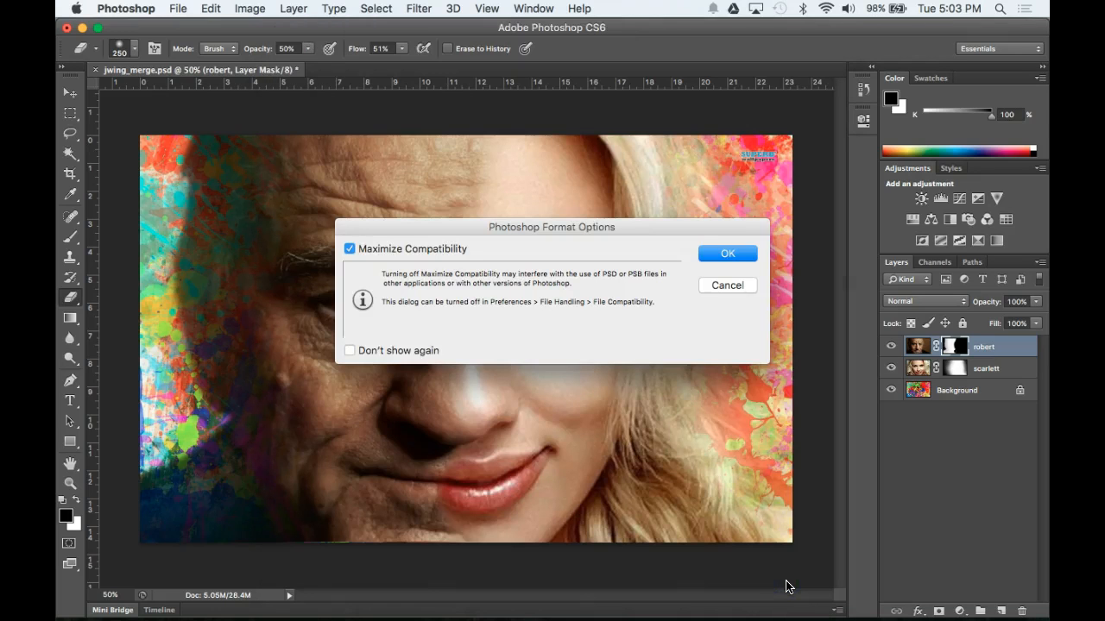
# Step: Confirm the save with maximum compatibility on, then quit Photoshop
pyautogui.click(729, 255)
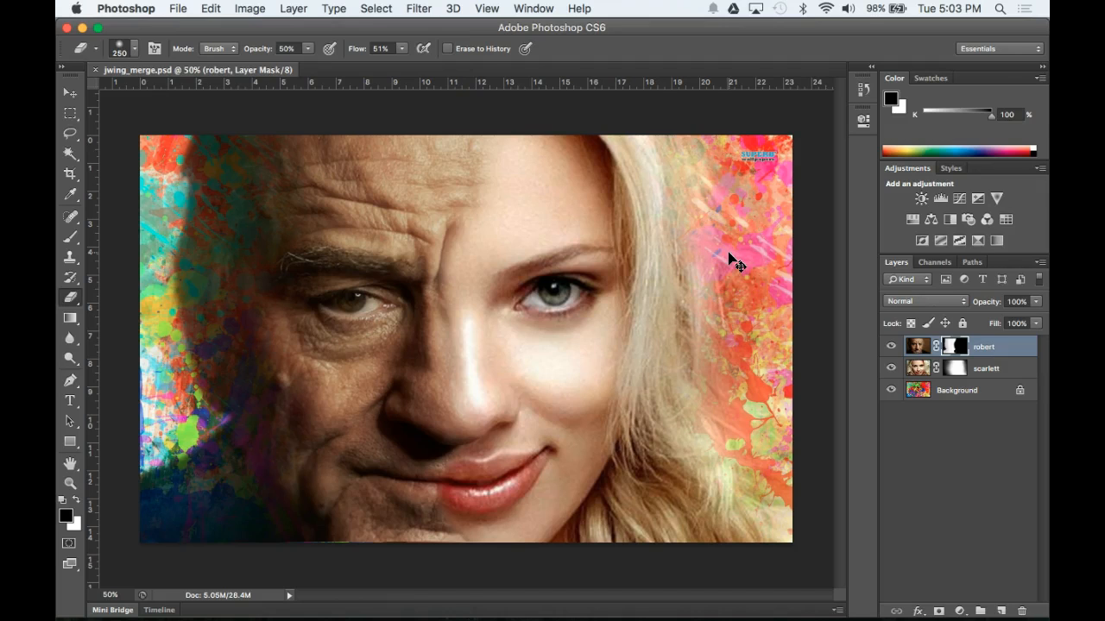
pyautogui.click(179, 8)
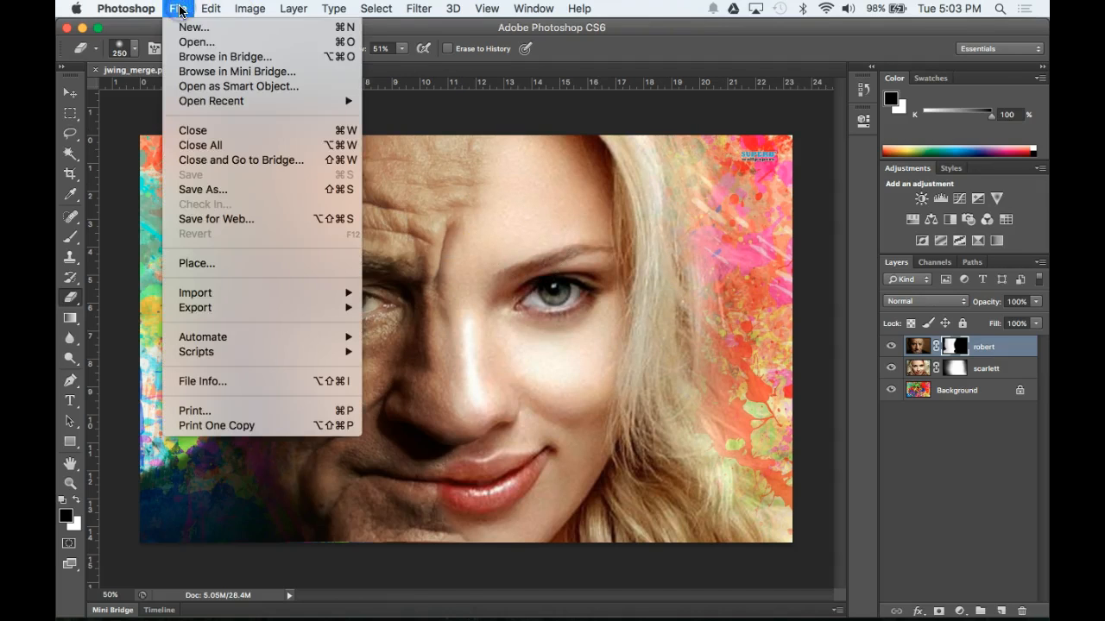
pyautogui.moveTo(125, 9)
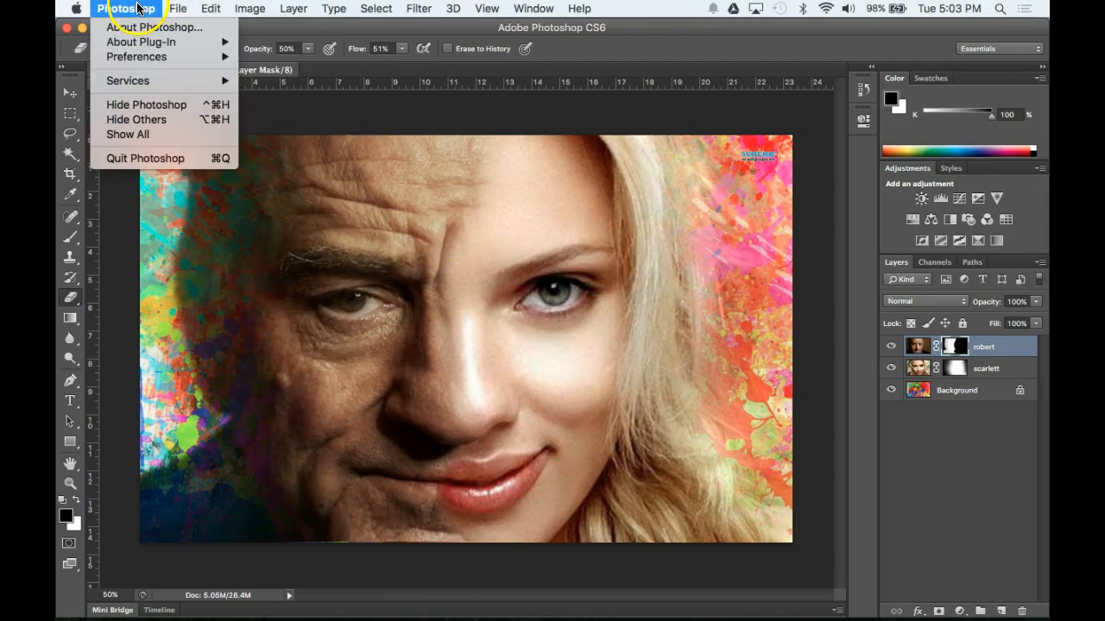
pyautogui.click(154, 160)
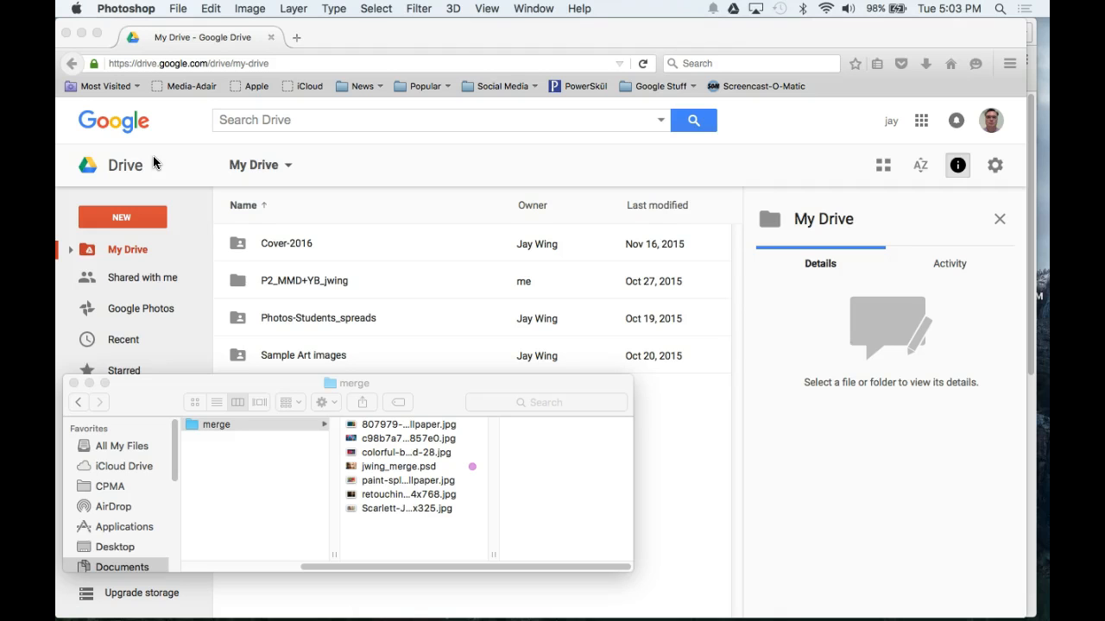
# Step: Move the Finder window up through the enclosing folders to Macintosh HD and enlarge it
pyautogui.moveTo(158, 393); pyautogui.dragTo(459, 322)
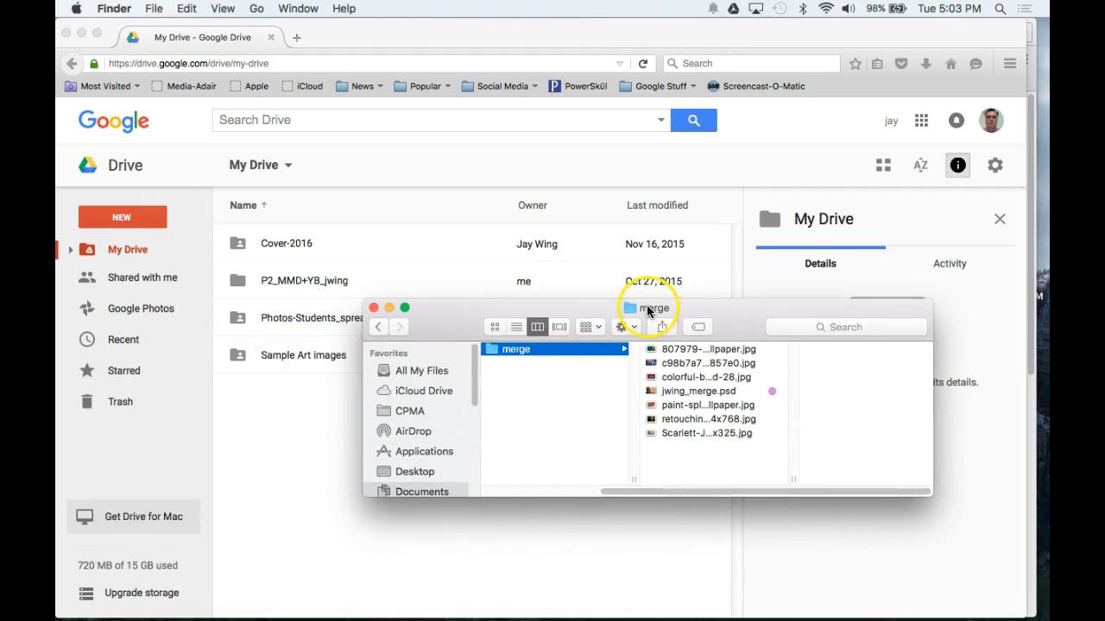
pyautogui.keyDown('super'); pyautogui.click(649, 310); pyautogui.keyUp('super')
pyautogui.click(643, 323)
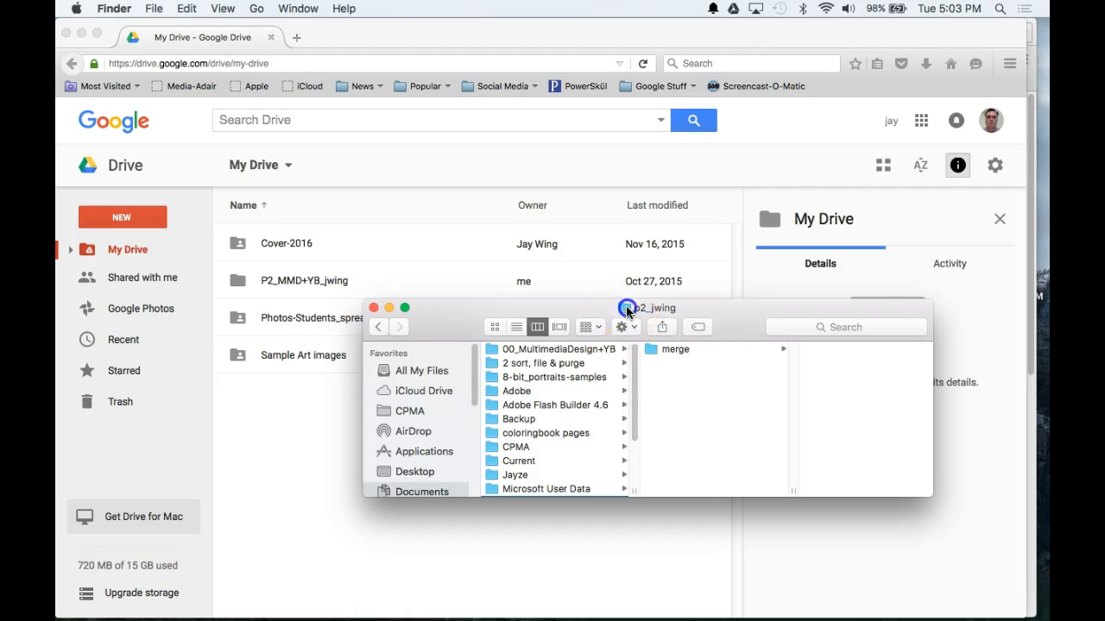
pyautogui.keyDown('super'); pyautogui.click(629, 307); pyautogui.keyUp('super')
pyautogui.click(629, 324)
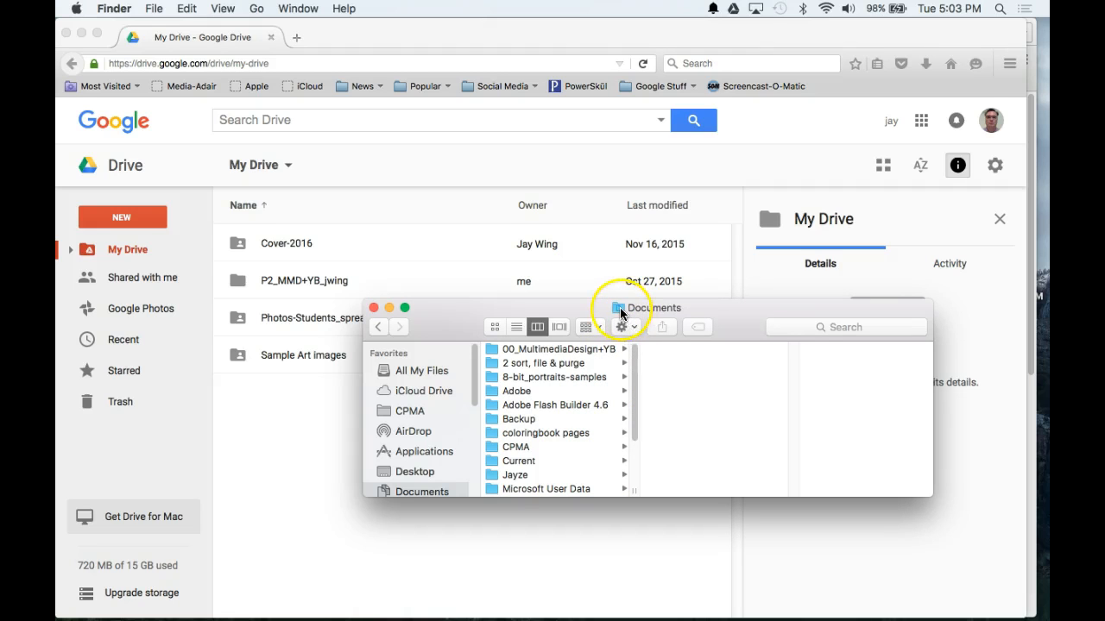
pyautogui.keyDown('super'); pyautogui.click(619, 310); pyautogui.keyUp('super')
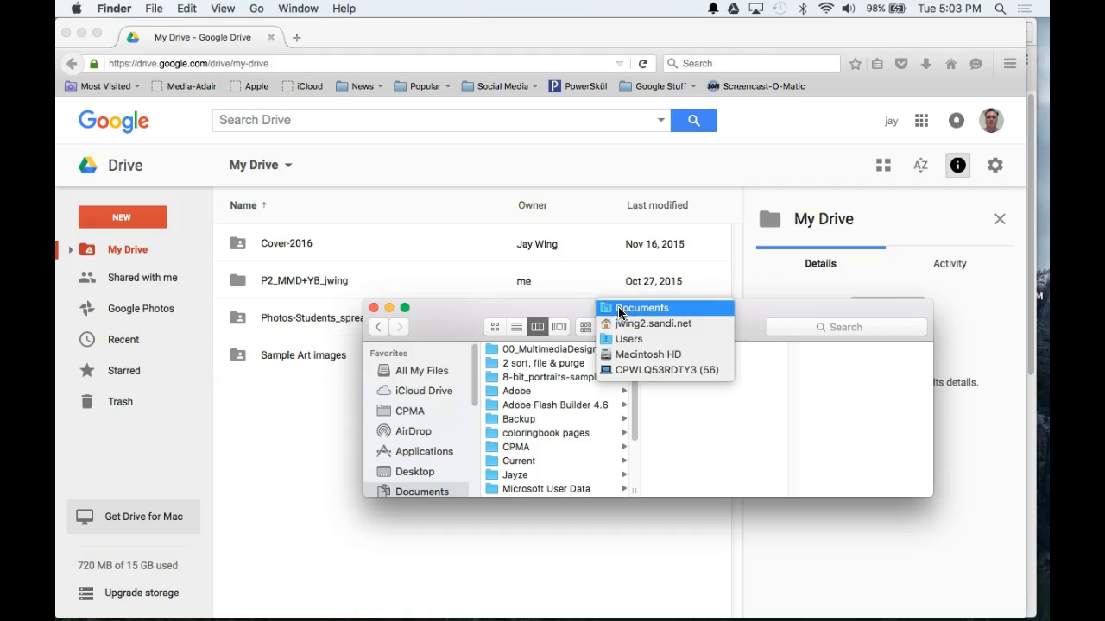
pyautogui.click(462, 317)
pyautogui.moveTo(462, 317); pyautogui.dragTo(425, 242)
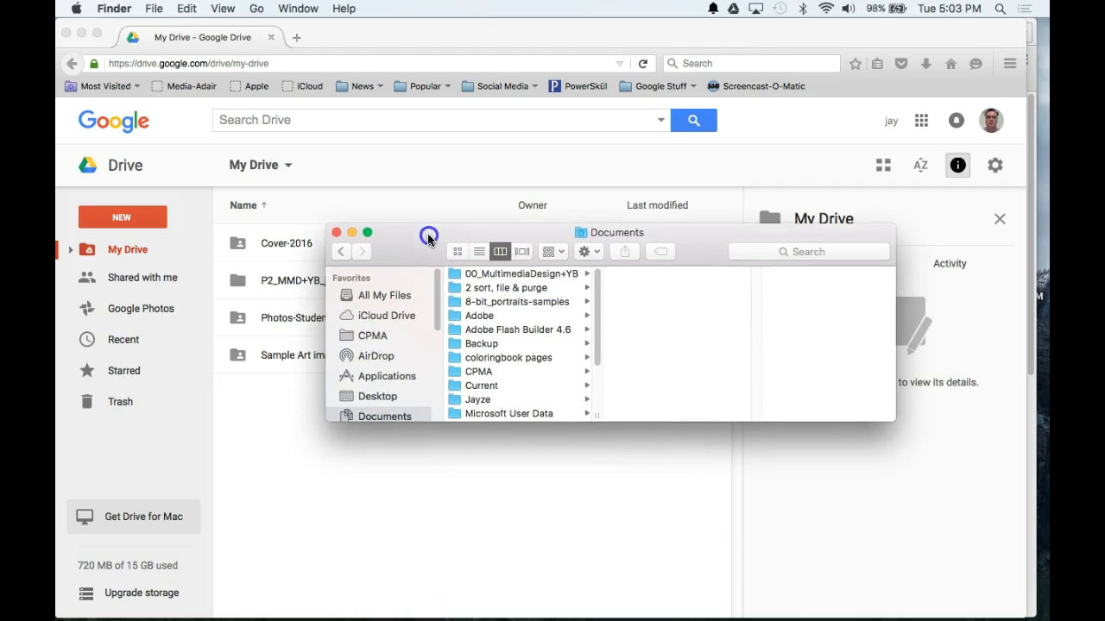
pyautogui.keyDown('super'); pyautogui.click(619, 237); pyautogui.keyUp('super')
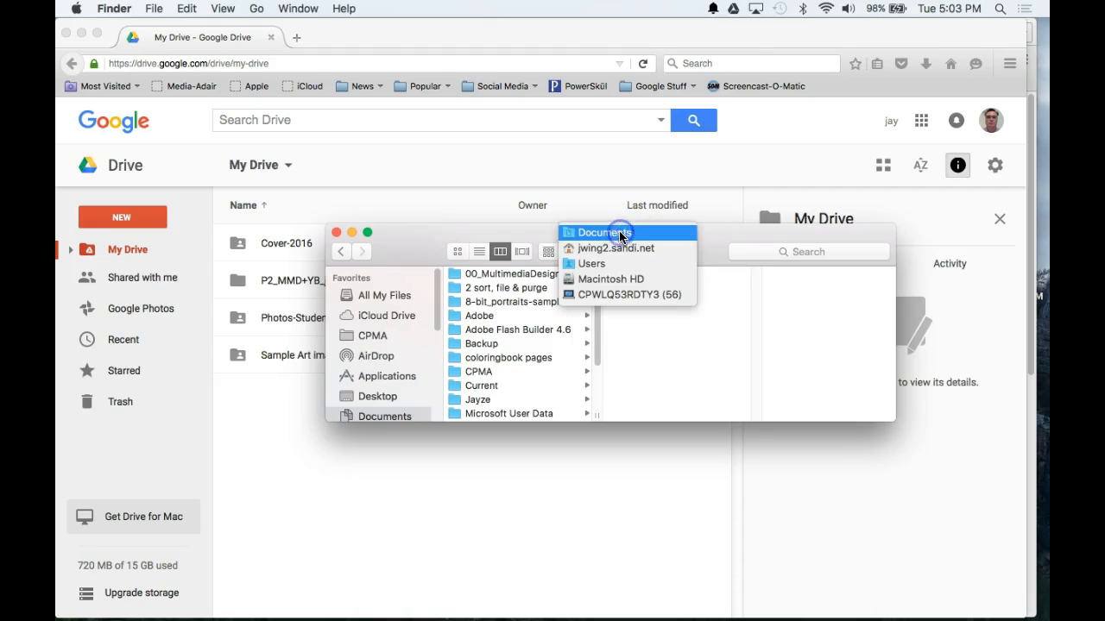
pyautogui.click(622, 282)
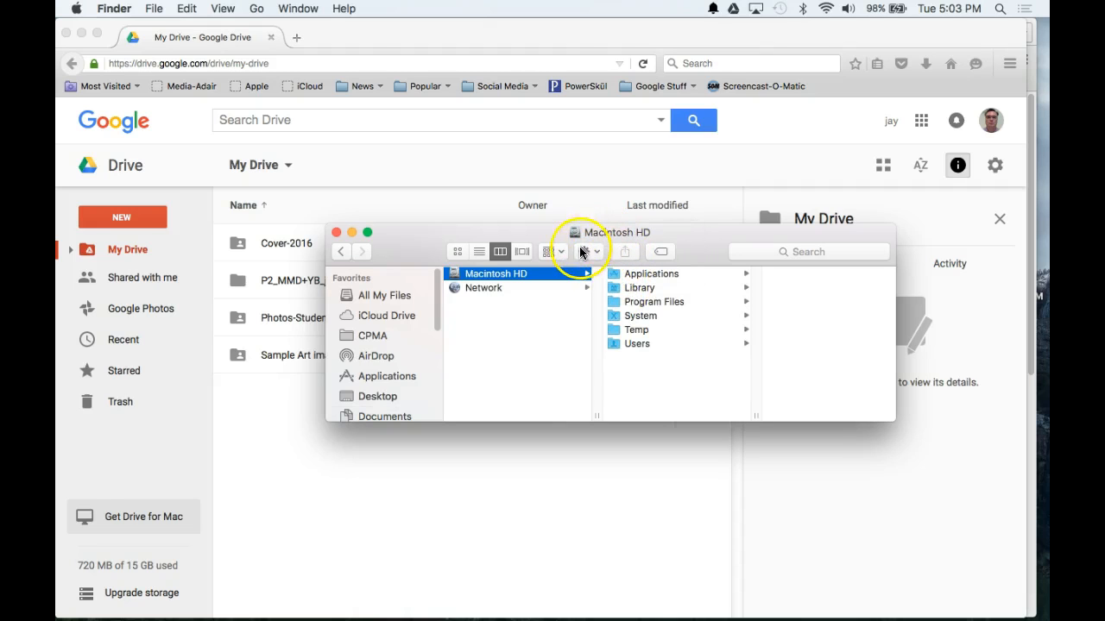
pyautogui.moveTo(527, 422); pyautogui.dragTo(527, 542)
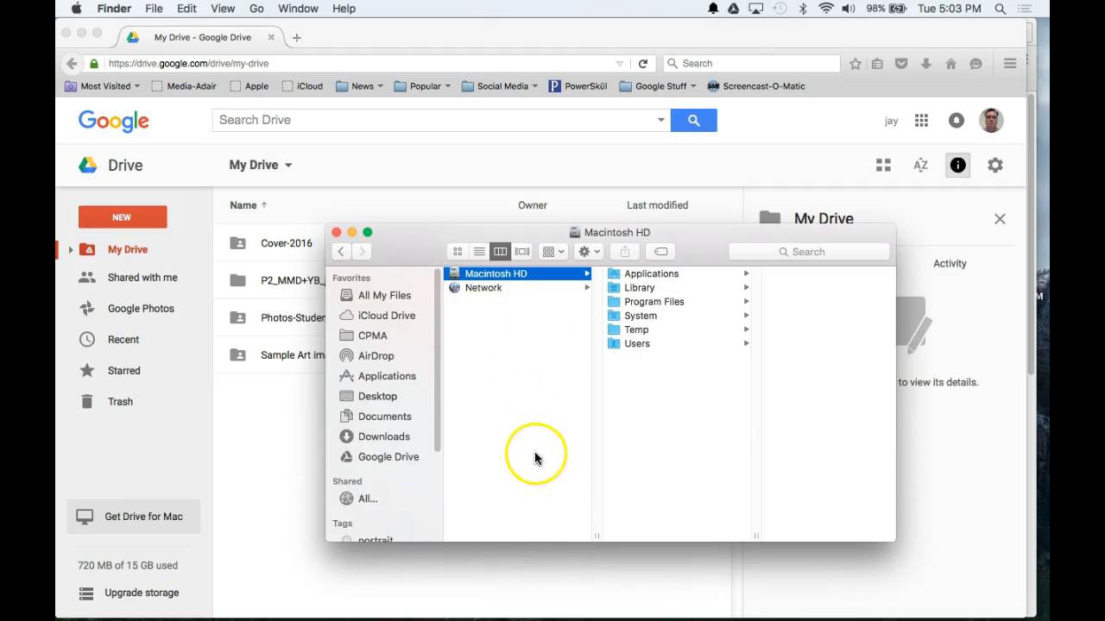
# Step: Open Documents > p2_jwing > merge, preview jwing_merge.psd, then return to the Drive browser
pyautogui.click(345, 417)
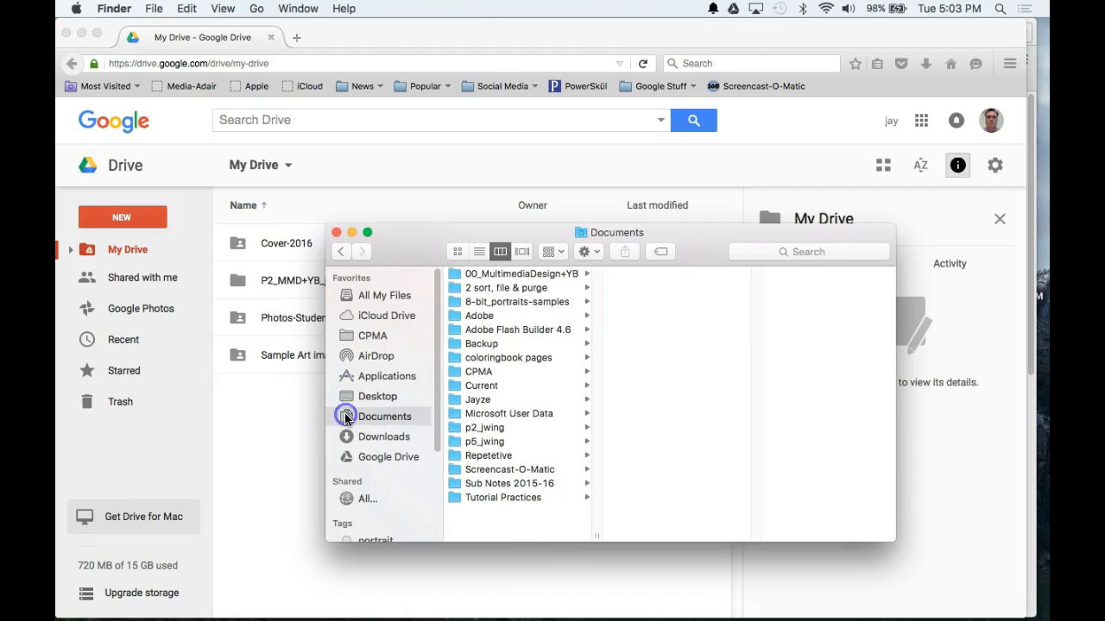
pyautogui.click(453, 428)
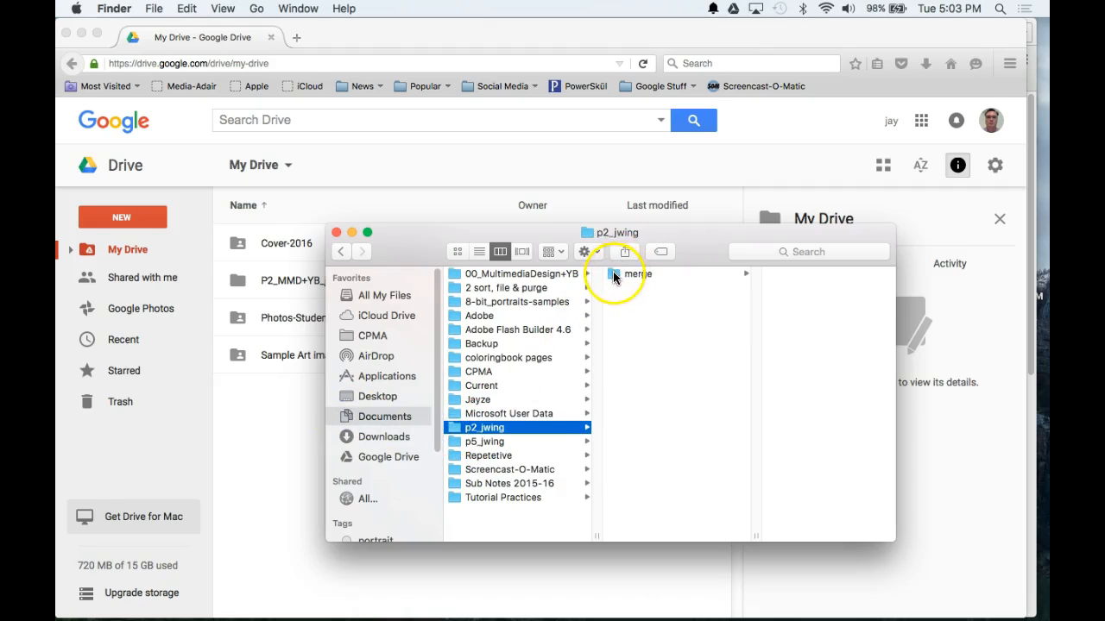
pyautogui.click(618, 274)
pyautogui.click(773, 317)
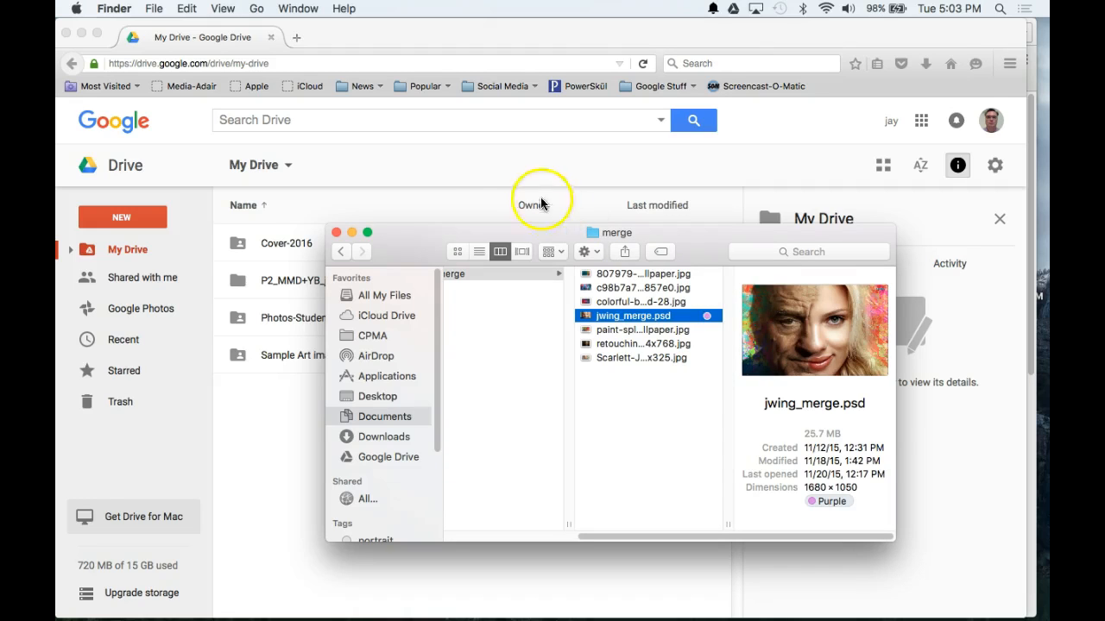
pyautogui.click(460, 176)
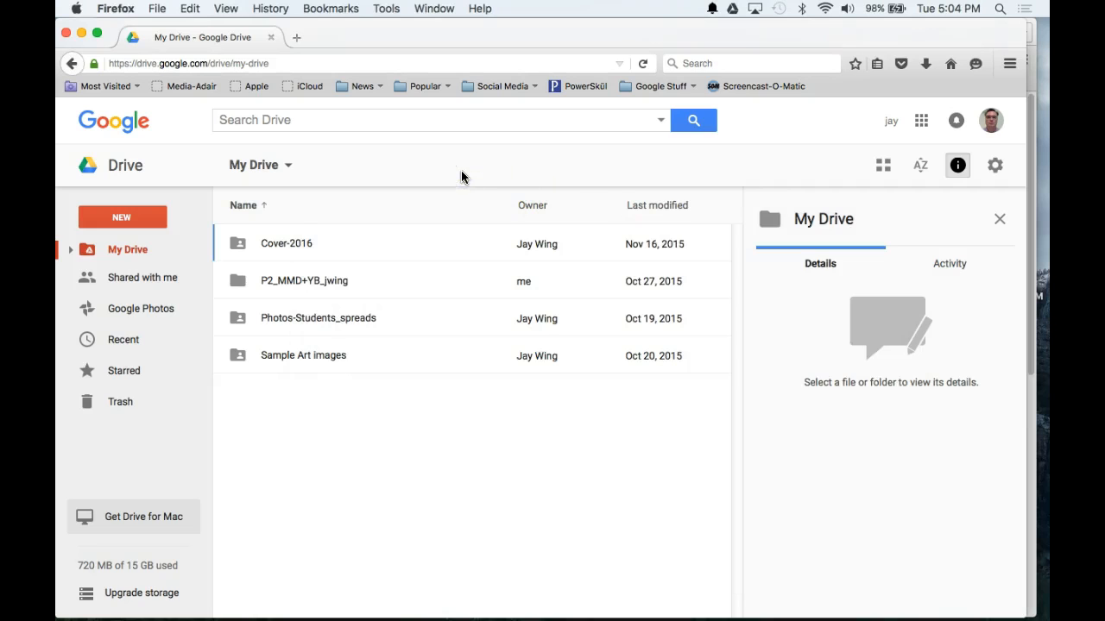
pyautogui.click(213, 63)
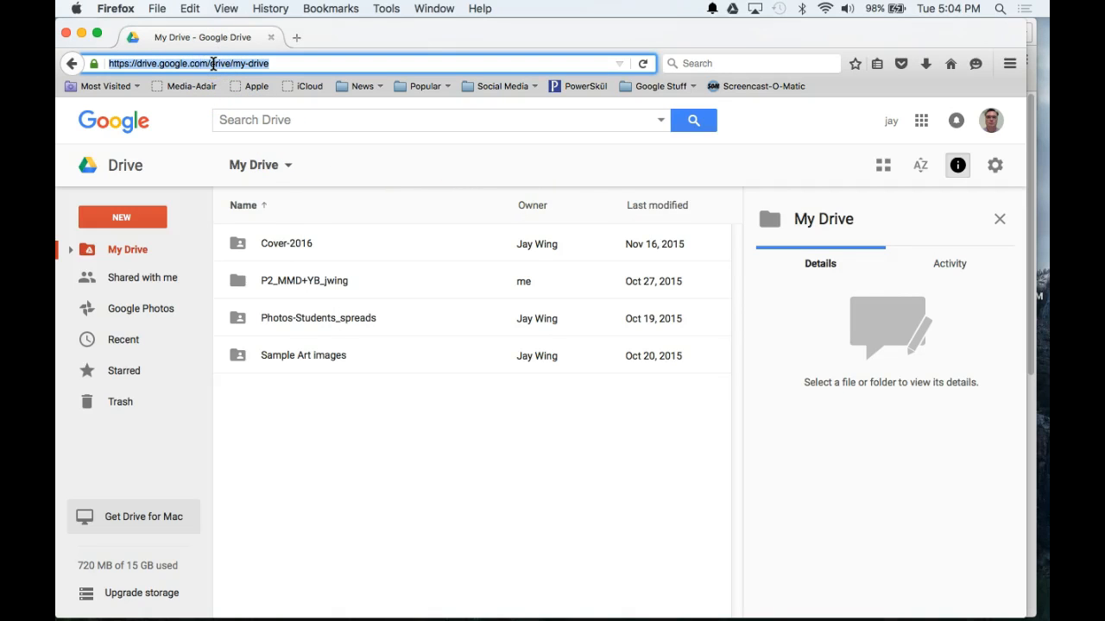
pyautogui.write('drive.')
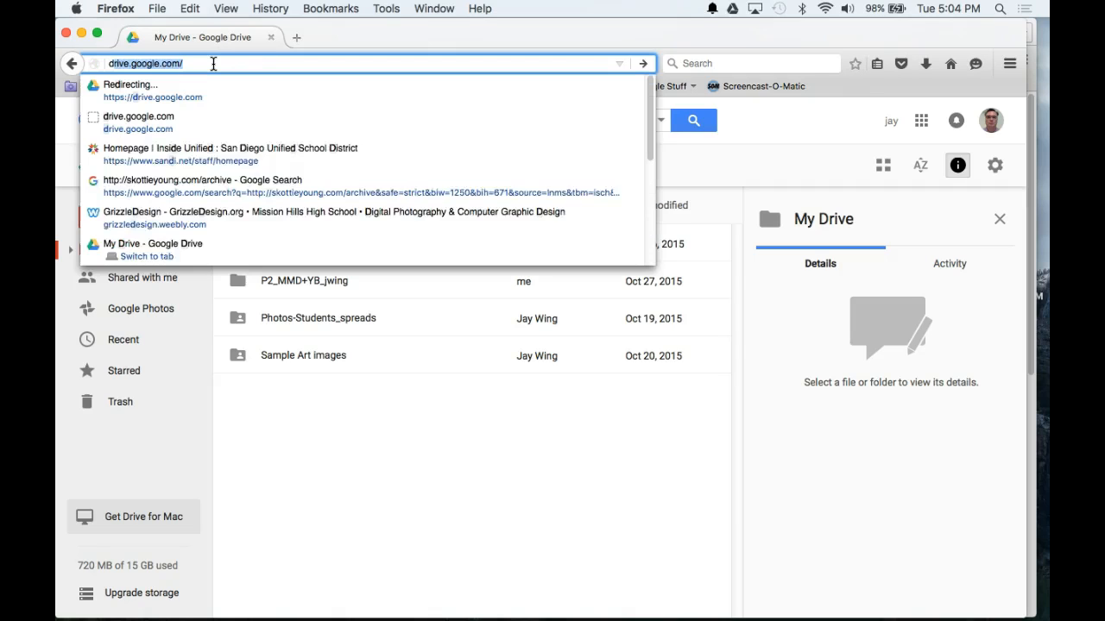
pyautogui.write('goog')
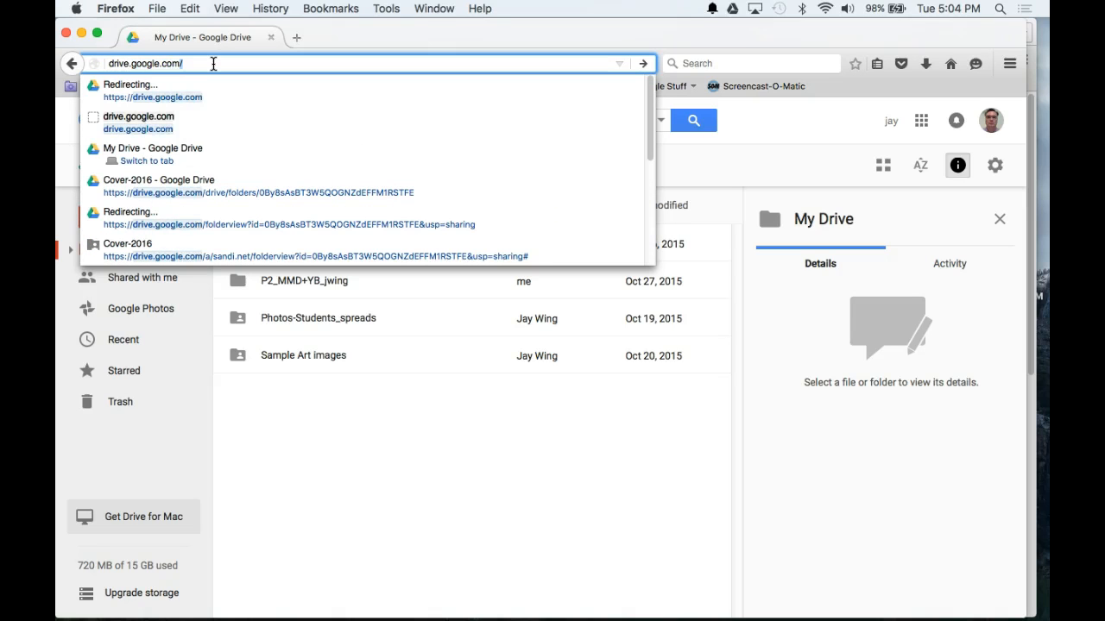
pyautogui.press('Return')
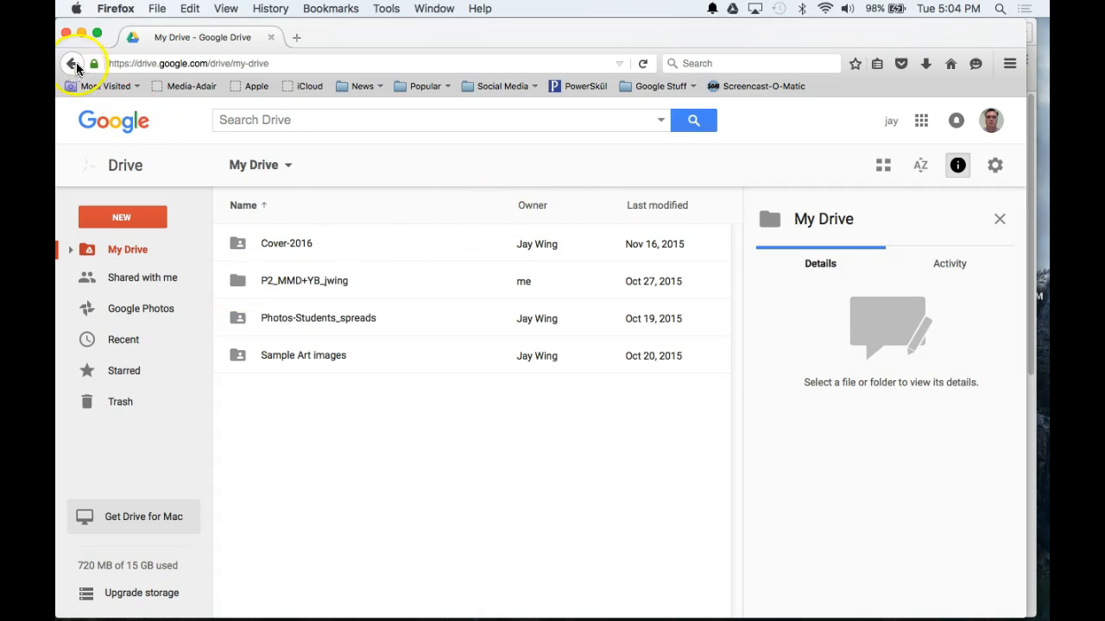
pyautogui.click(97, 32)
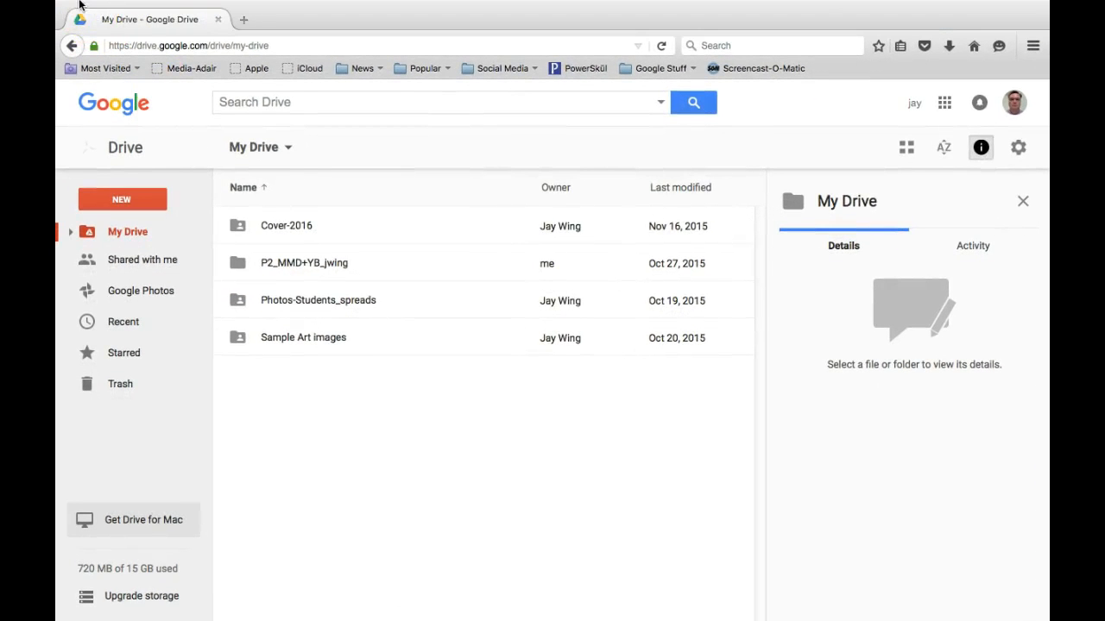
pyautogui.moveTo(78, 4)
pyautogui.click(96, 25)
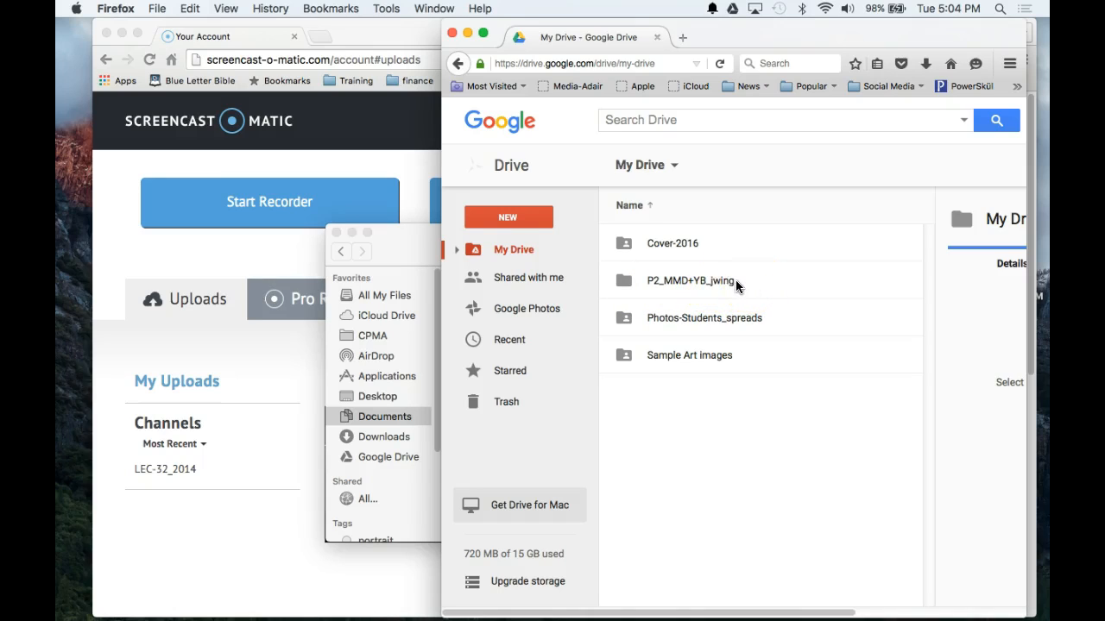
# Step: Make a folder called P5_MMD+YB in My Drive and open it
pyautogui.click(525, 217)
pyautogui.click(521, 248)
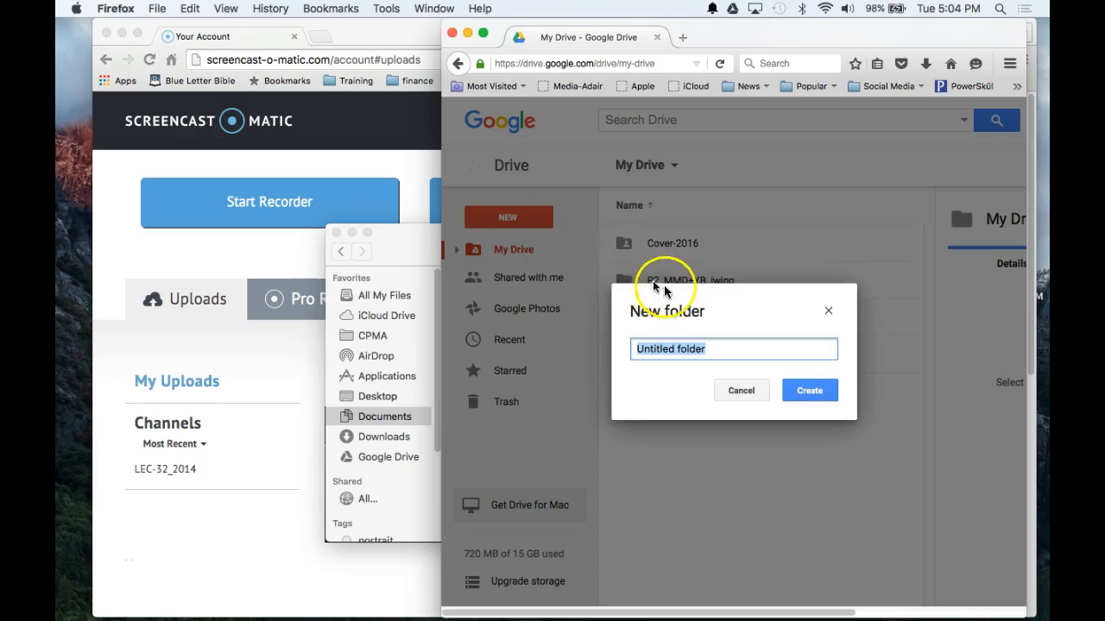
pyautogui.moveTo(682, 301); pyautogui.dragTo(675, 403)
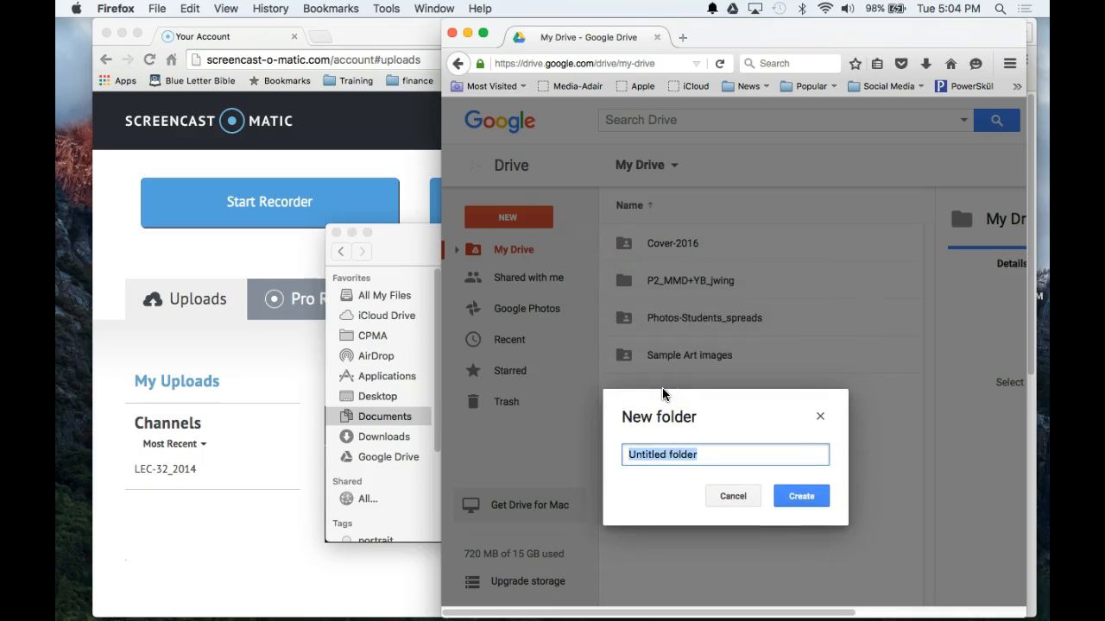
pyautogui.write('P')
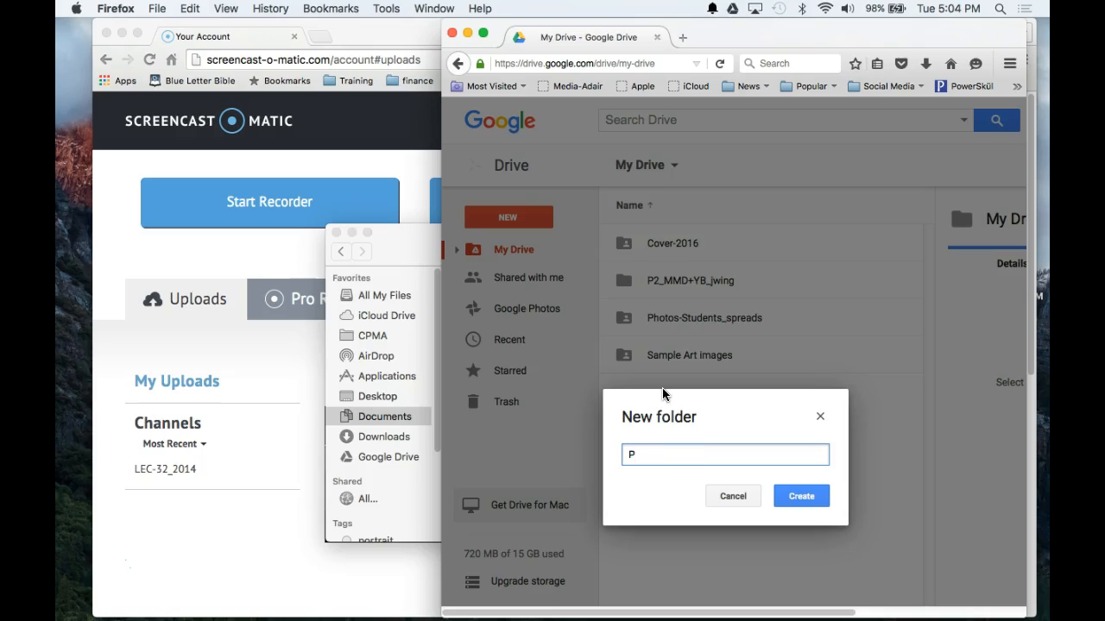
pyautogui.write('5_MMD+YB')
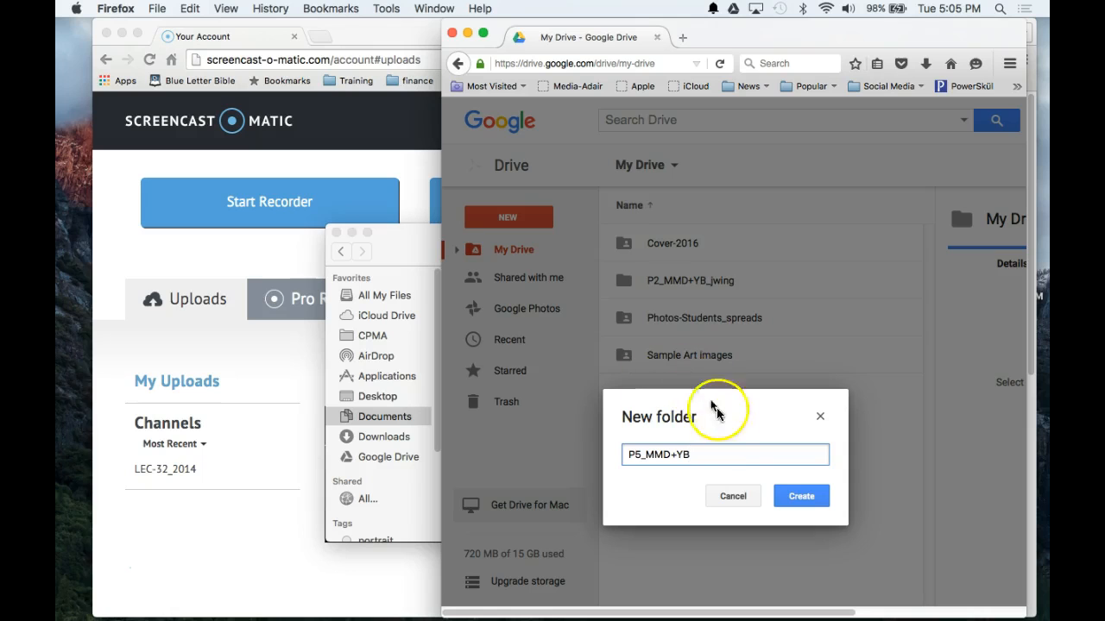
pyautogui.click(814, 510)
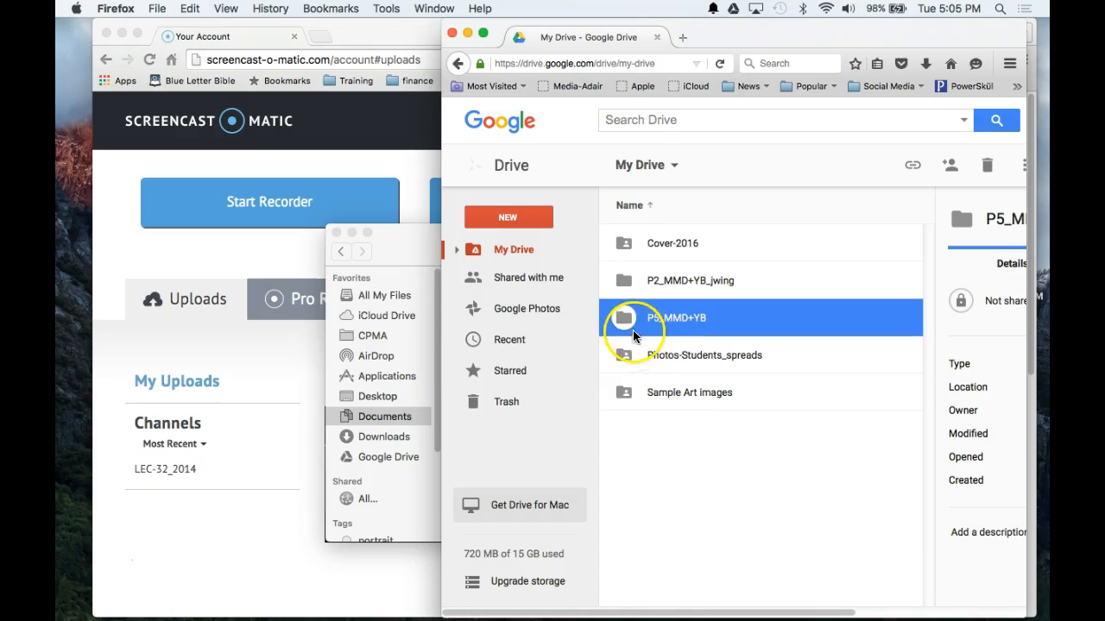
pyautogui.doubleClick(625, 319)
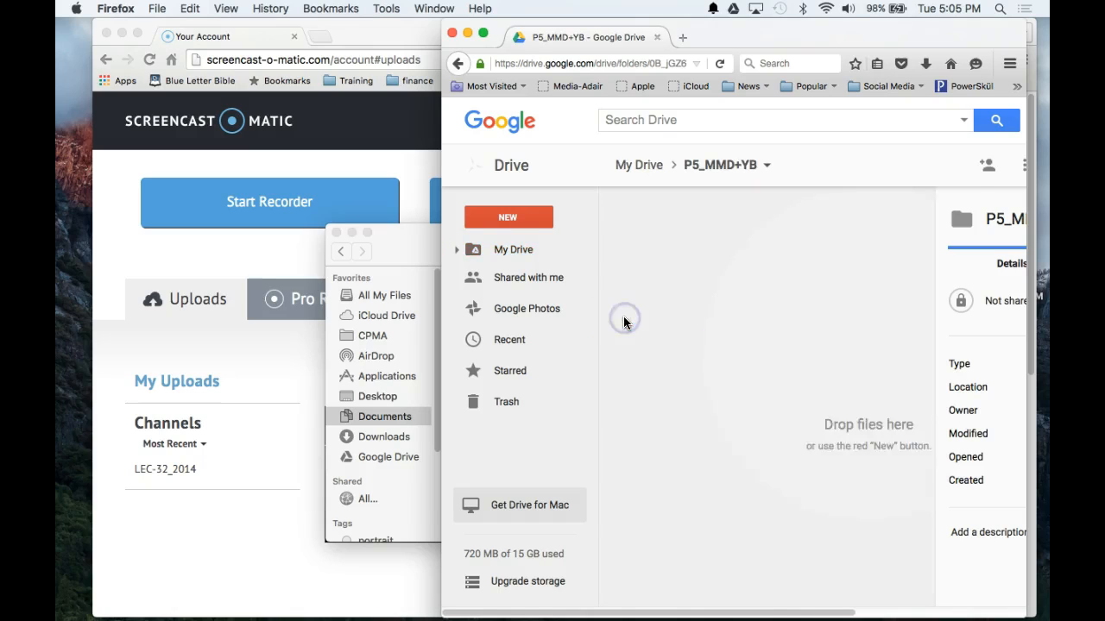
# Step: Create a merge_jwing subfolder inside P5_MMD+YB and open it
pyautogui.click(512, 220)
pyautogui.click(518, 246)
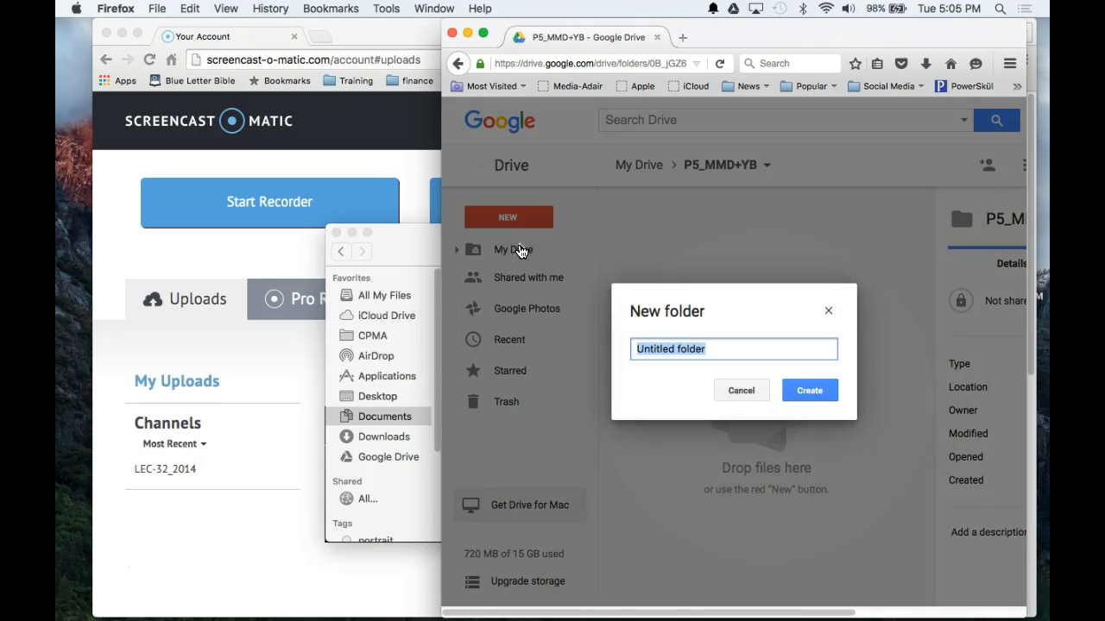
pyautogui.write('merge_jwing')
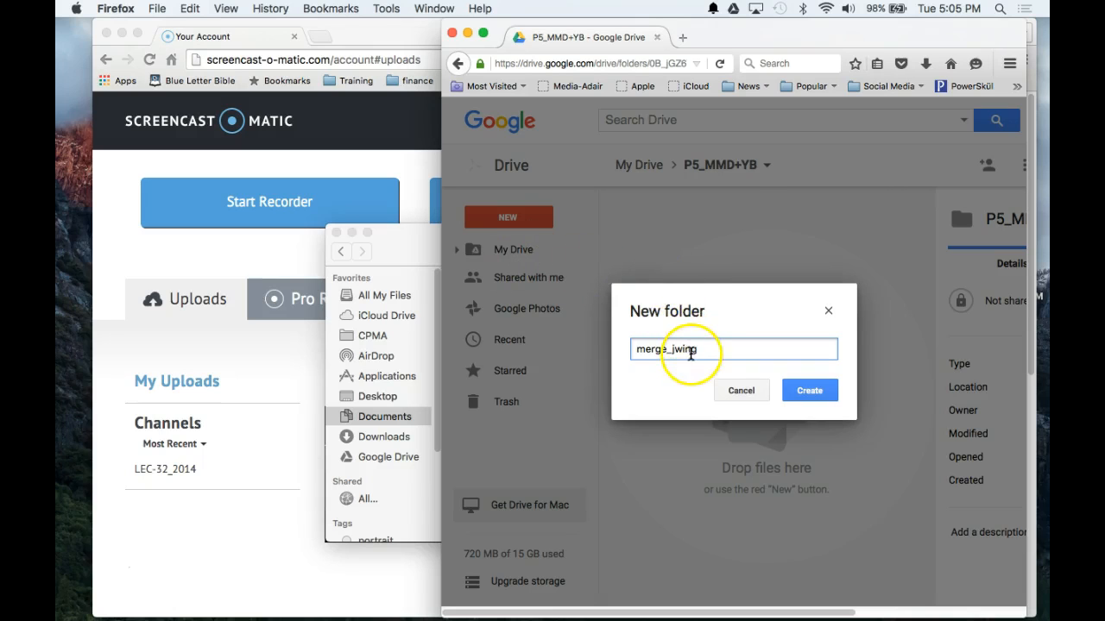
pyautogui.click(808, 390)
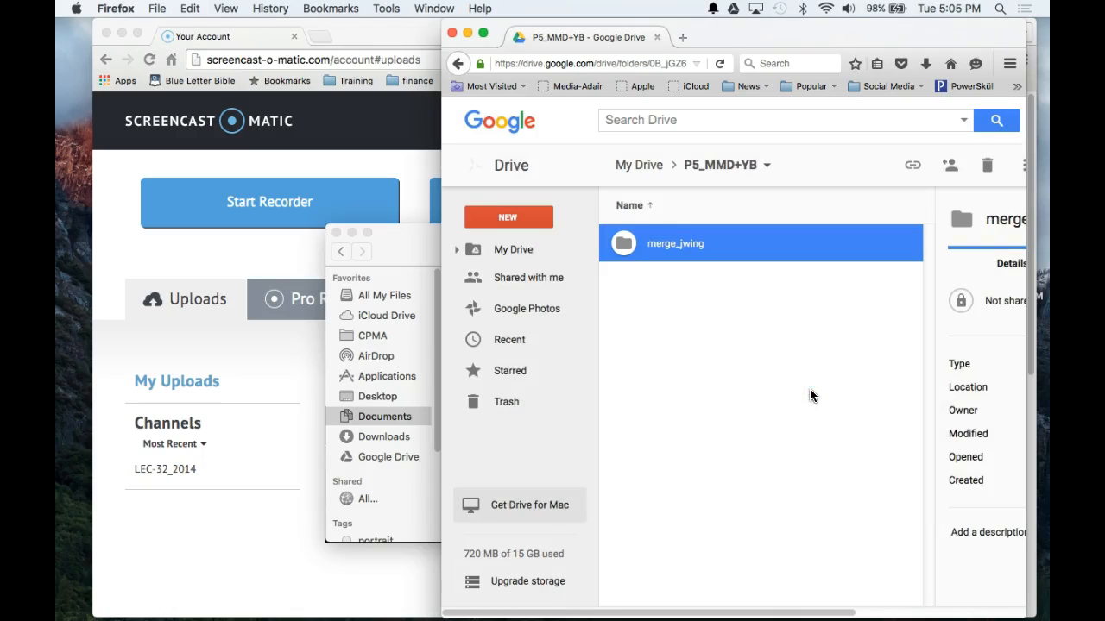
pyautogui.doubleClick(626, 245)
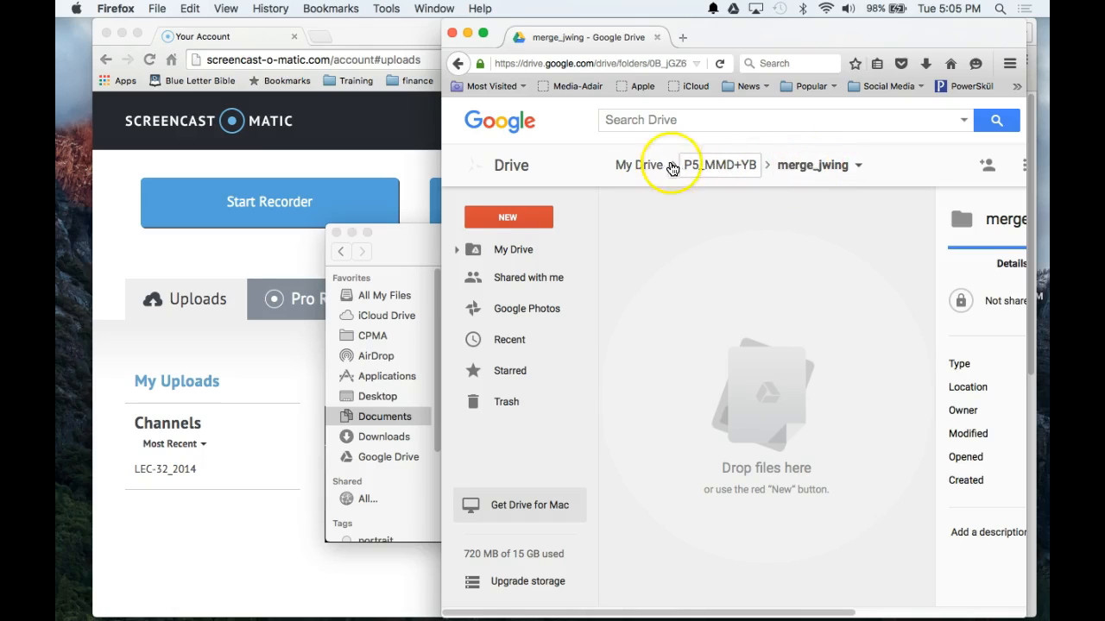
# Step: Navigate back through My Drive into P5_MMD+YB > merge_jwing and bring Finder's merge folder forward
pyautogui.click(630, 165)
pyautogui.doubleClick(625, 318)
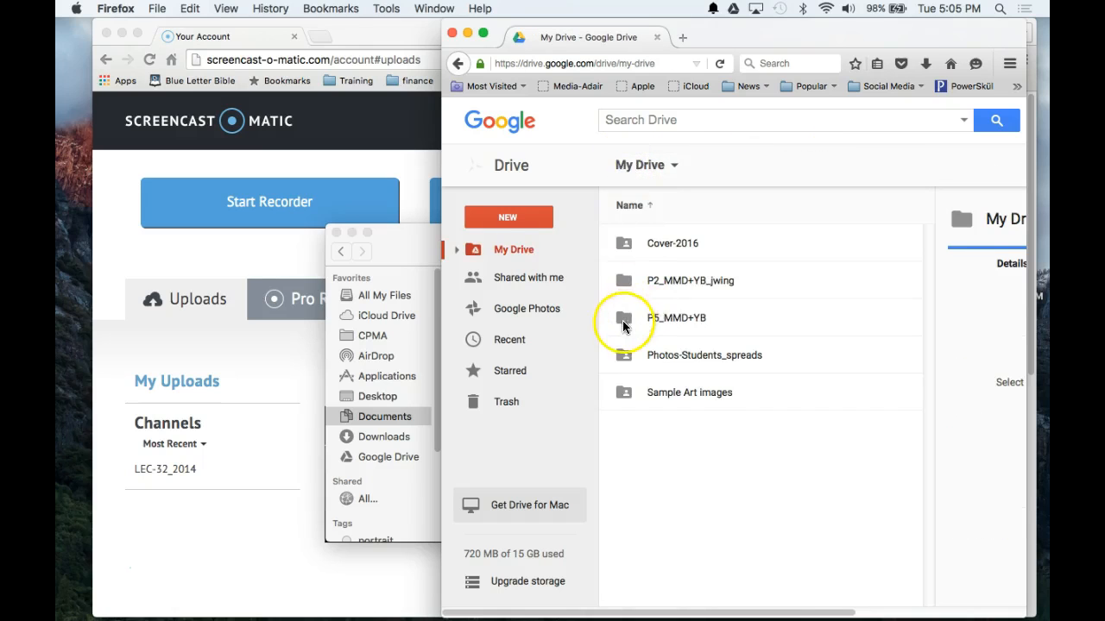
pyautogui.click(628, 244)
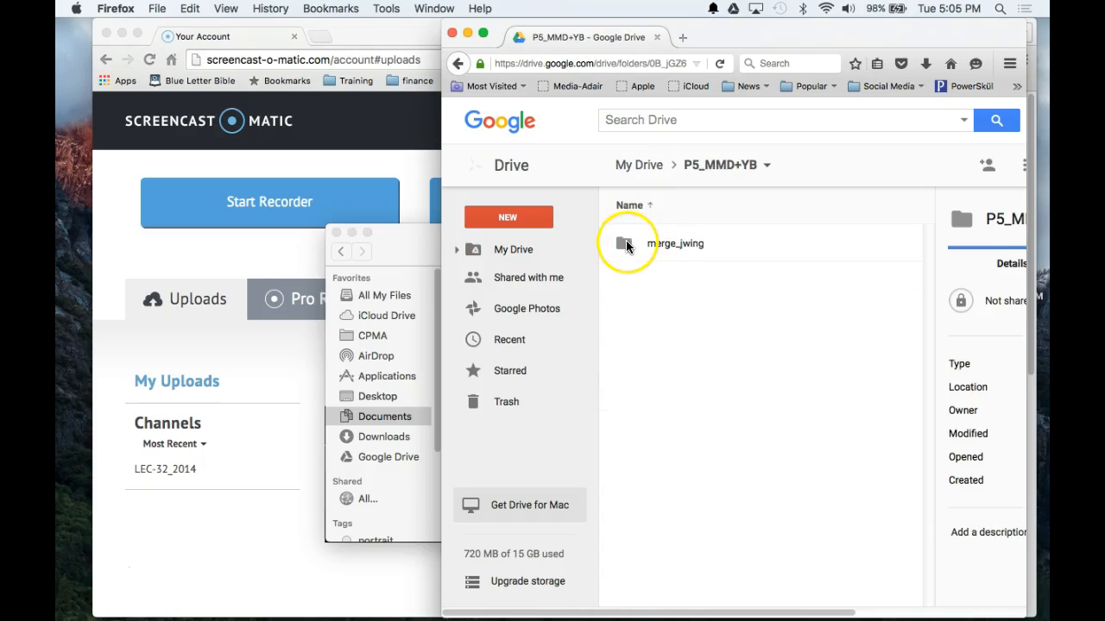
pyautogui.doubleClick(625, 244)
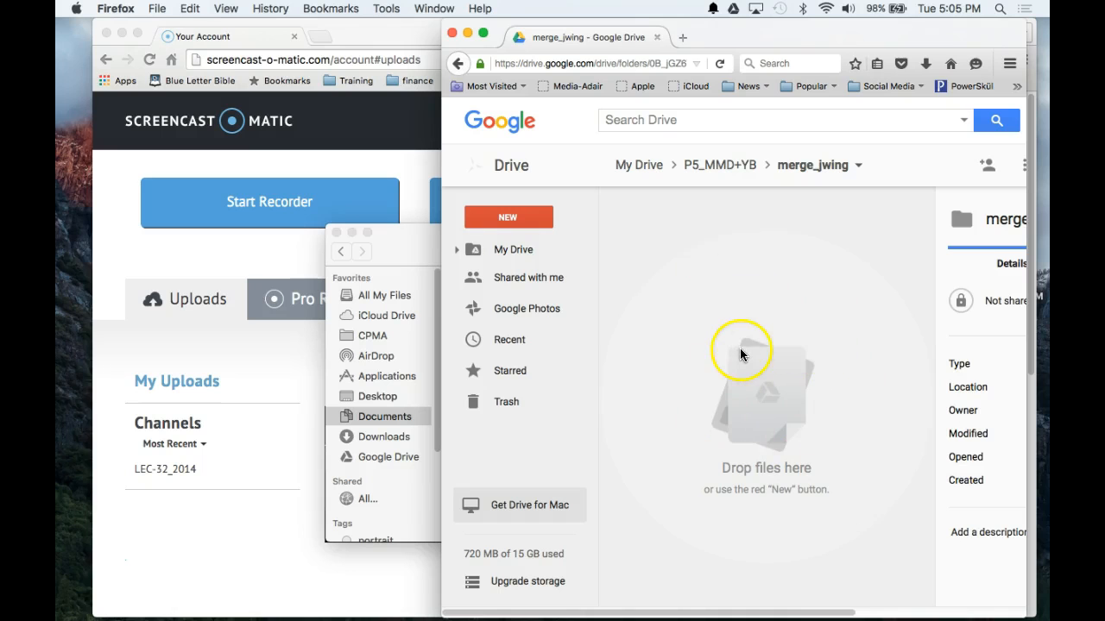
pyautogui.click(416, 243)
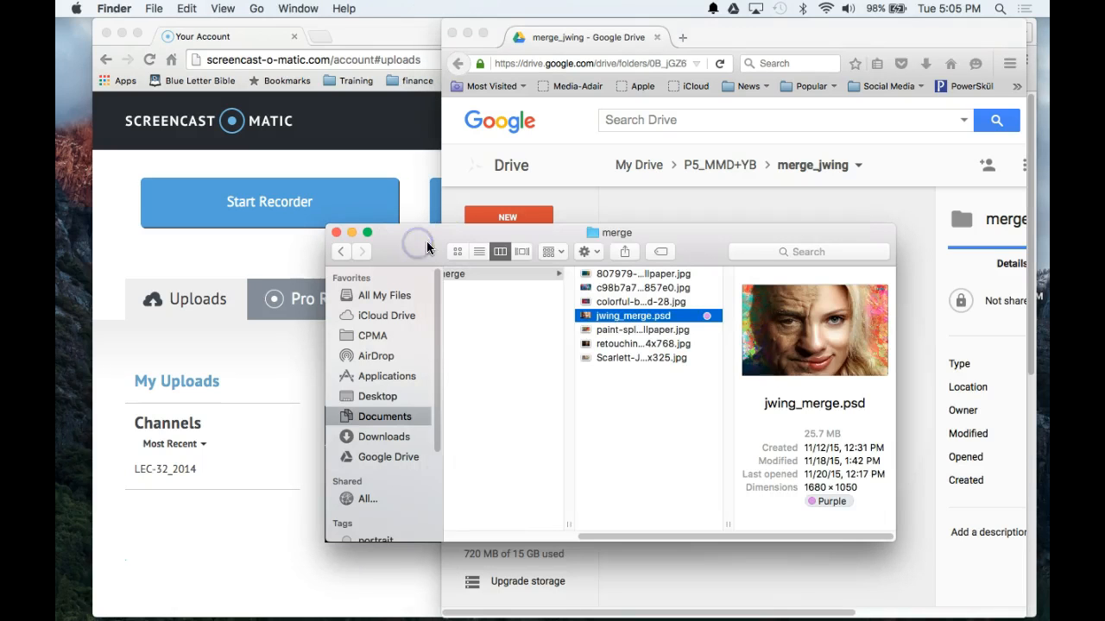
# Step: Move the Finder window aside and open the merge folder inside p5_jwing
pyautogui.moveTo(701, 231); pyautogui.dragTo(457, 34)
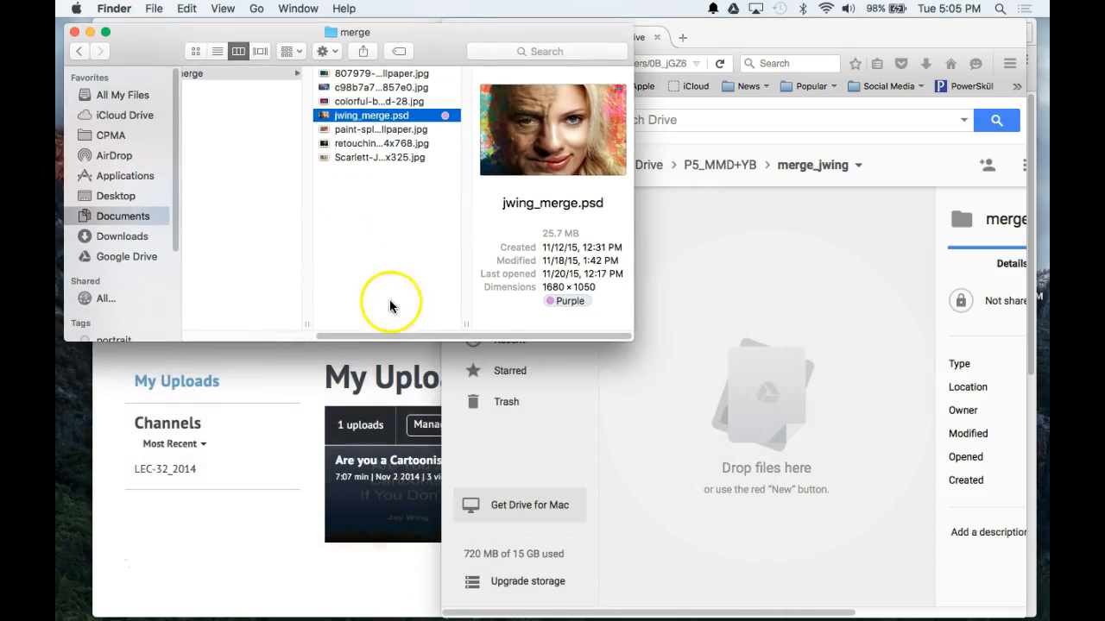
pyautogui.moveTo(397, 334); pyautogui.dragTo(195, 326)
pyautogui.click(200, 230)
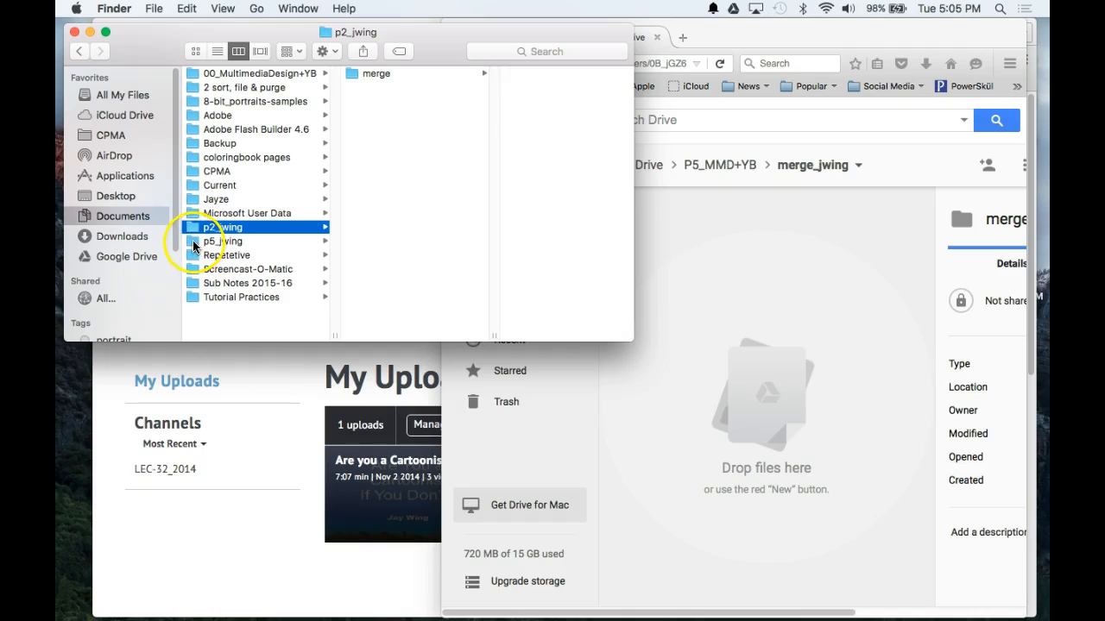
pyautogui.click(194, 243)
pyautogui.click(349, 73)
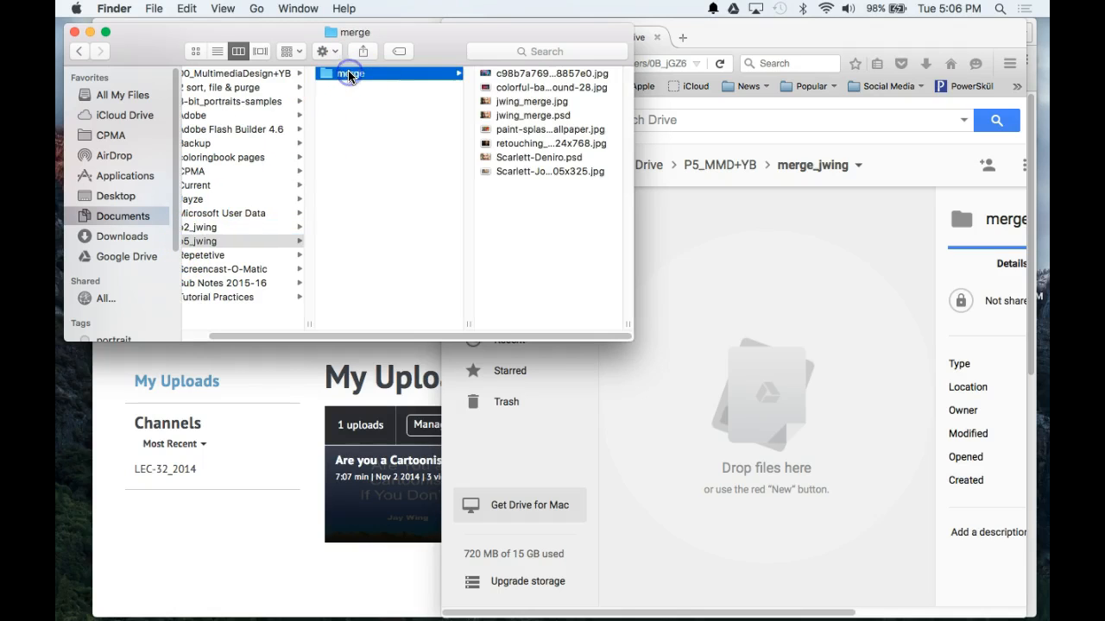
# Step: Apply the Green tag to jwing_merge.psd
pyautogui.click(485, 116)
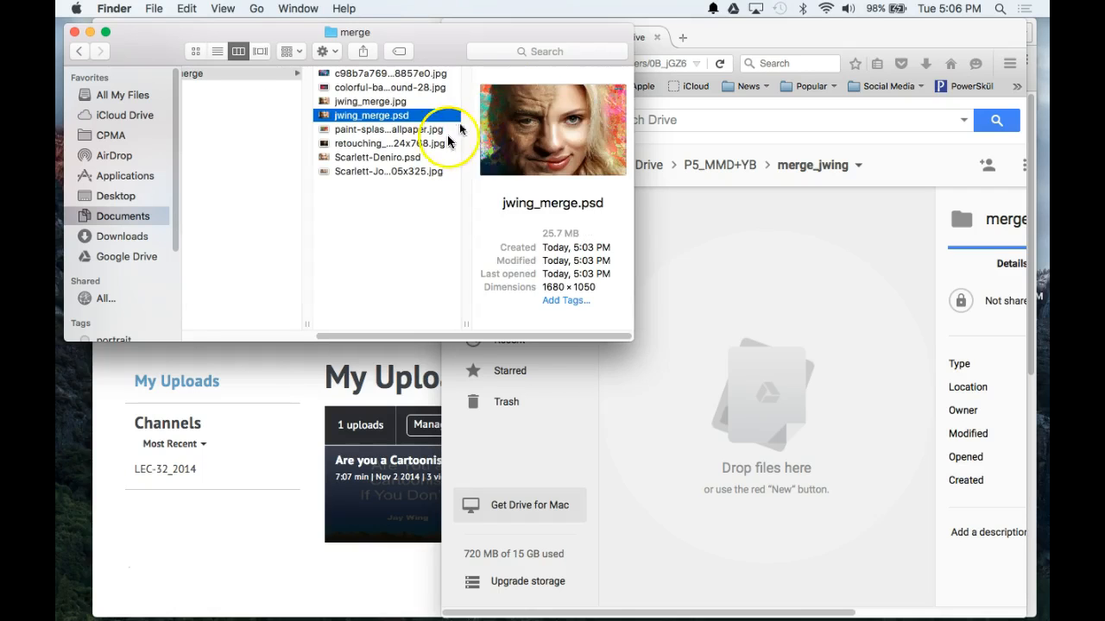
pyautogui.rightClick(388, 119)
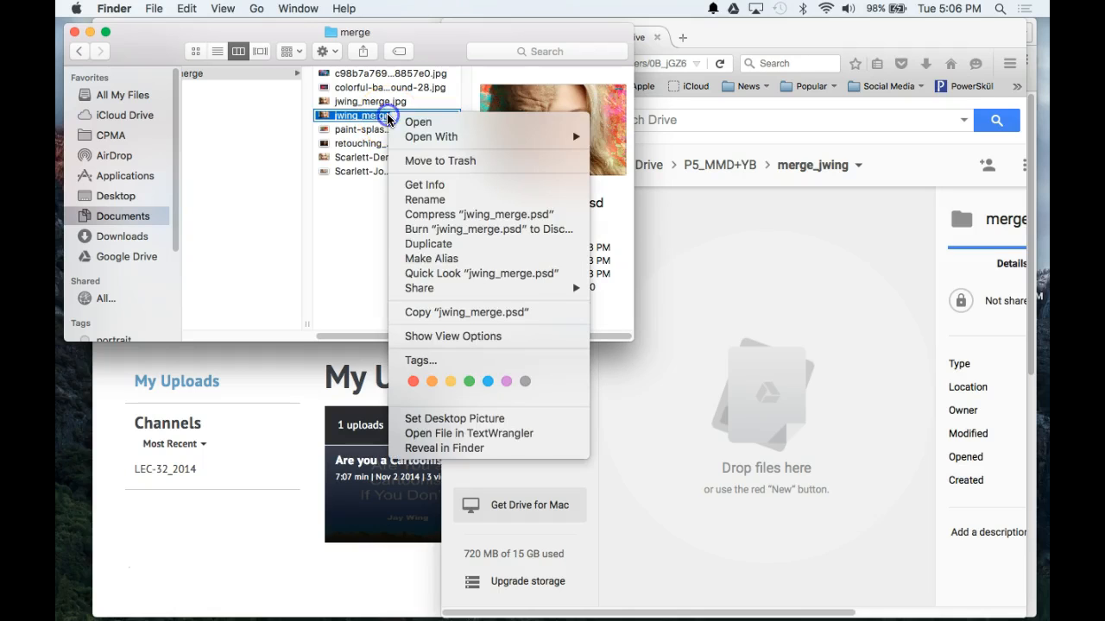
pyautogui.click(471, 381)
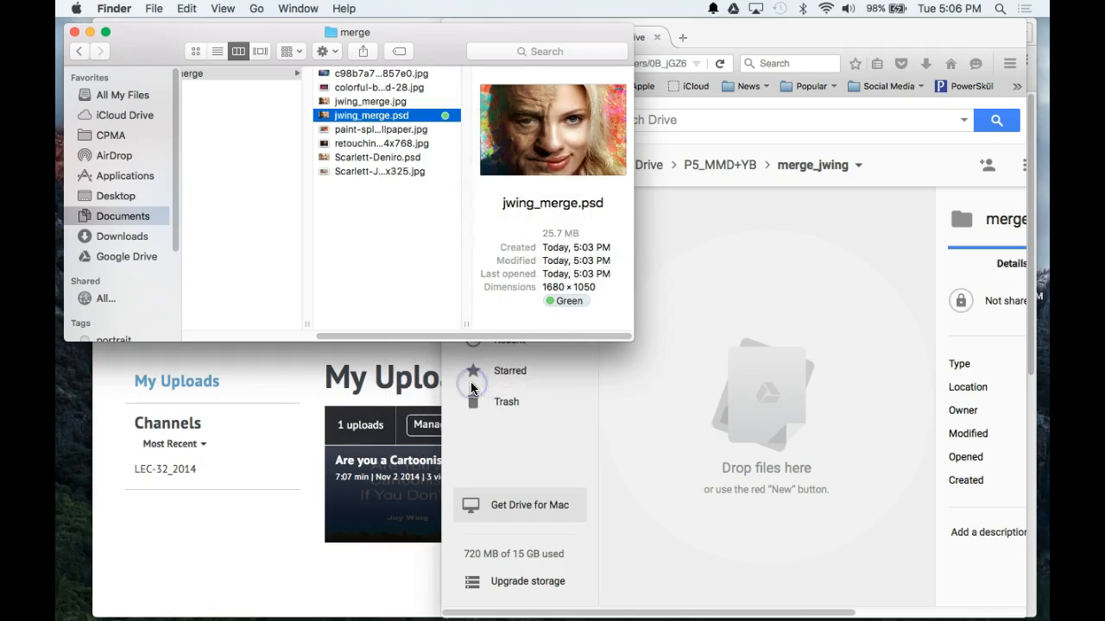
pyautogui.click(440, 116)
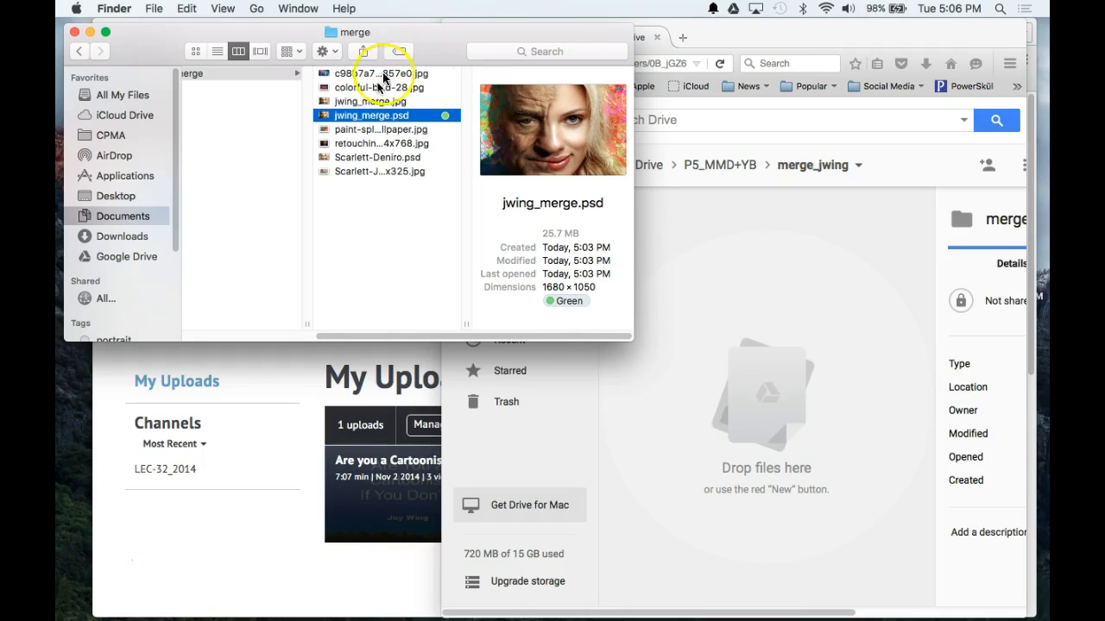
# Step: Drag jwing_merge.psd from Finder into merge_jwing and close both upload notices
pyautogui.moveTo(324, 118); pyautogui.dragTo(765, 399)
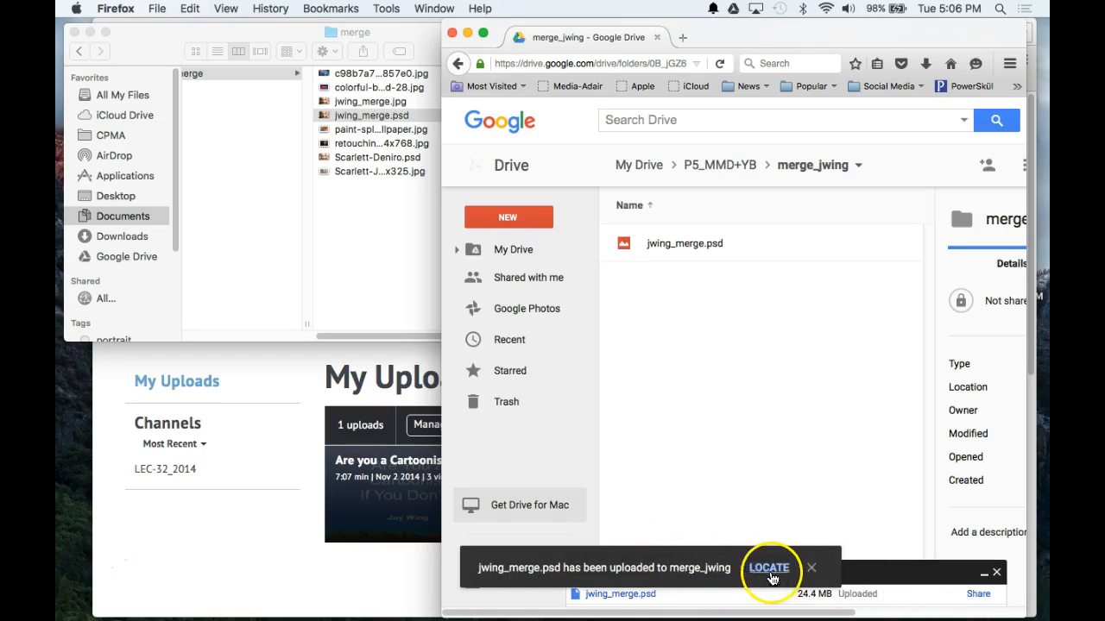
pyautogui.click(812, 568)
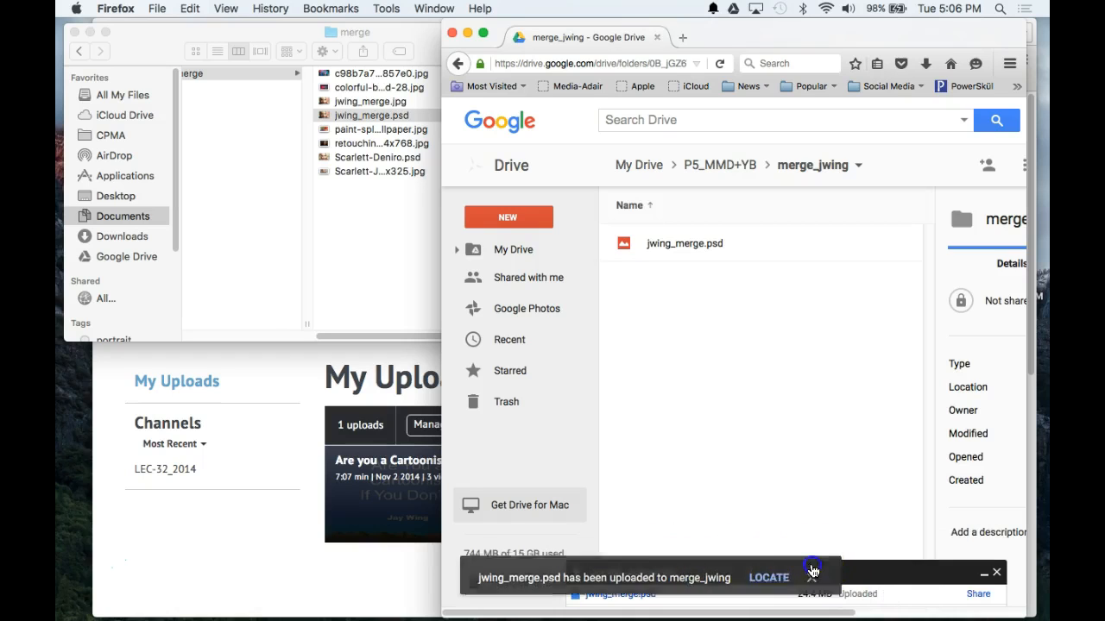
pyautogui.click(996, 572)
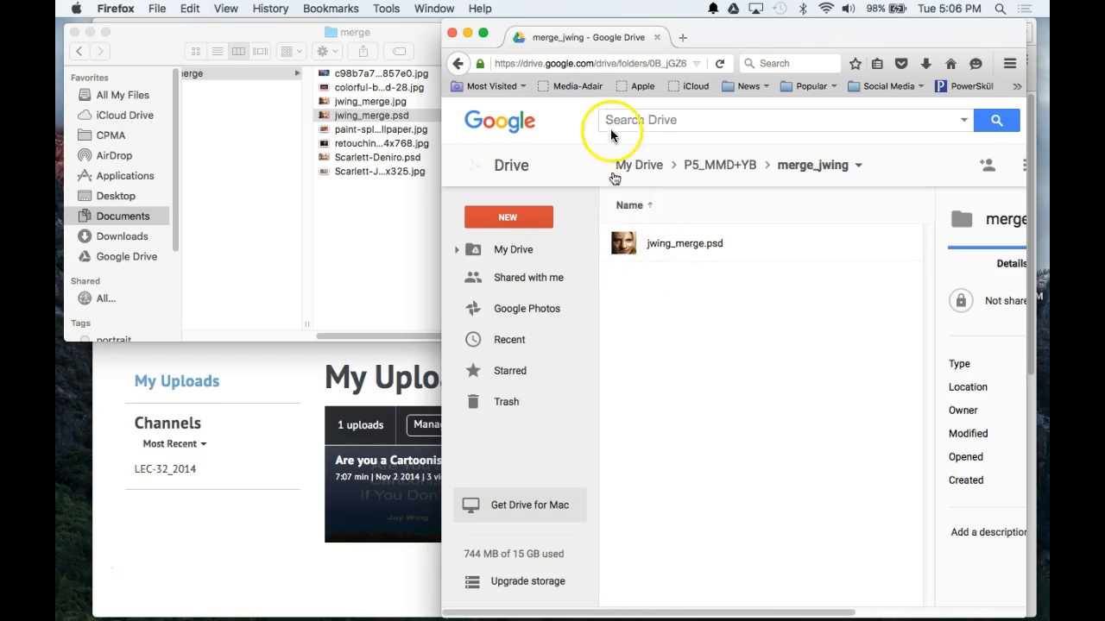
# Step: Drag the Firefox window down and right so it sits below the Finder window
pyautogui.moveTo(723, 32); pyautogui.dragTo(798, 32)
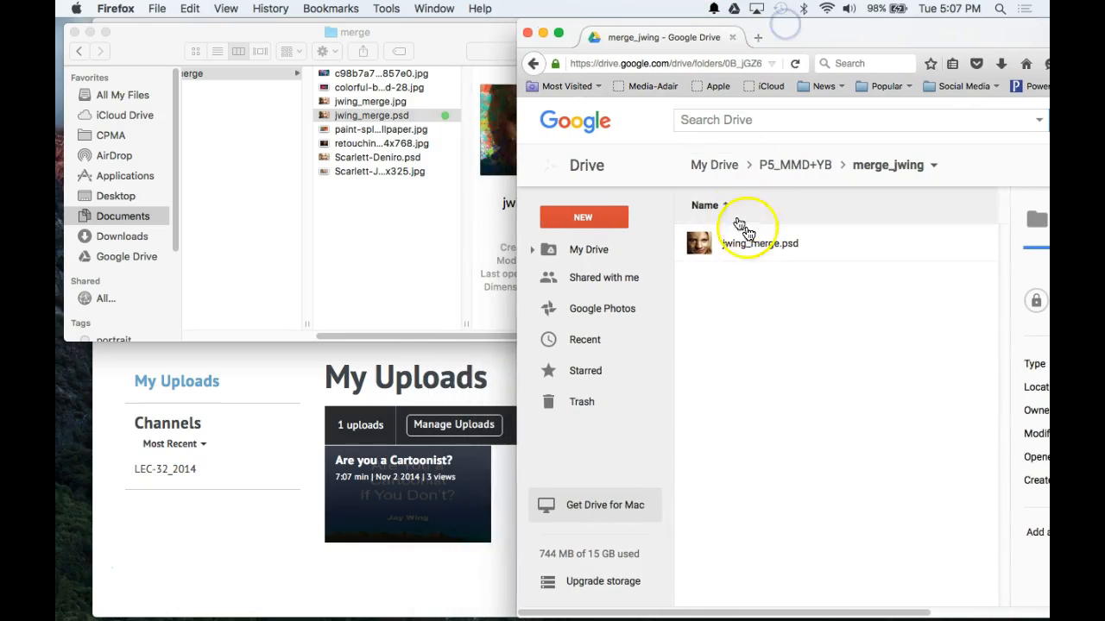
pyautogui.moveTo(797, 28); pyautogui.dragTo(779, 42)
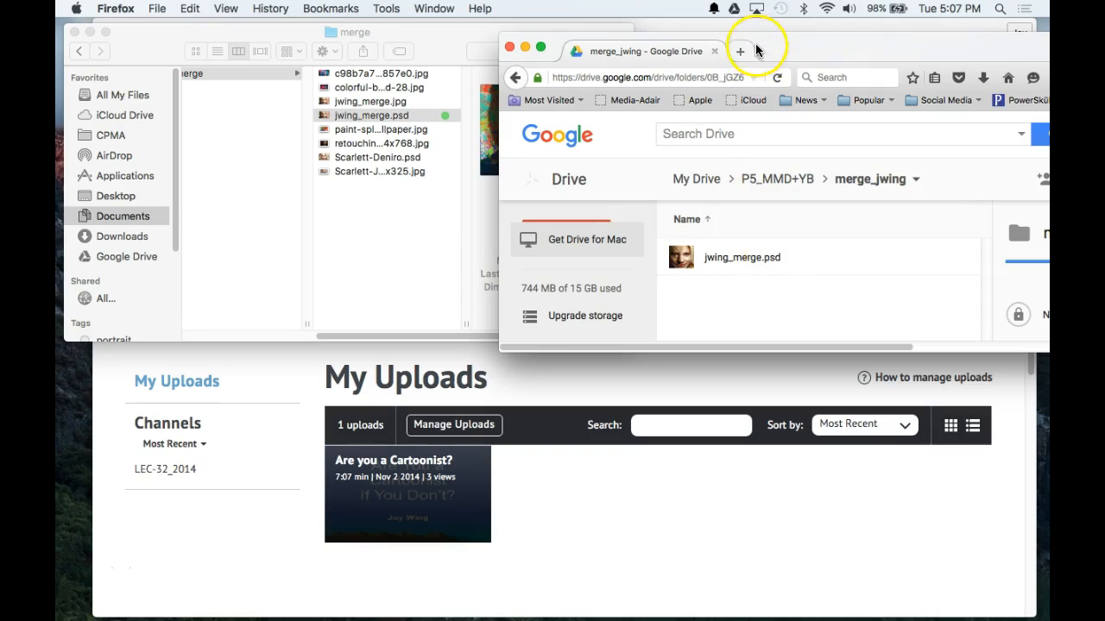
pyautogui.moveTo(774, 47); pyautogui.dragTo(784, 199)
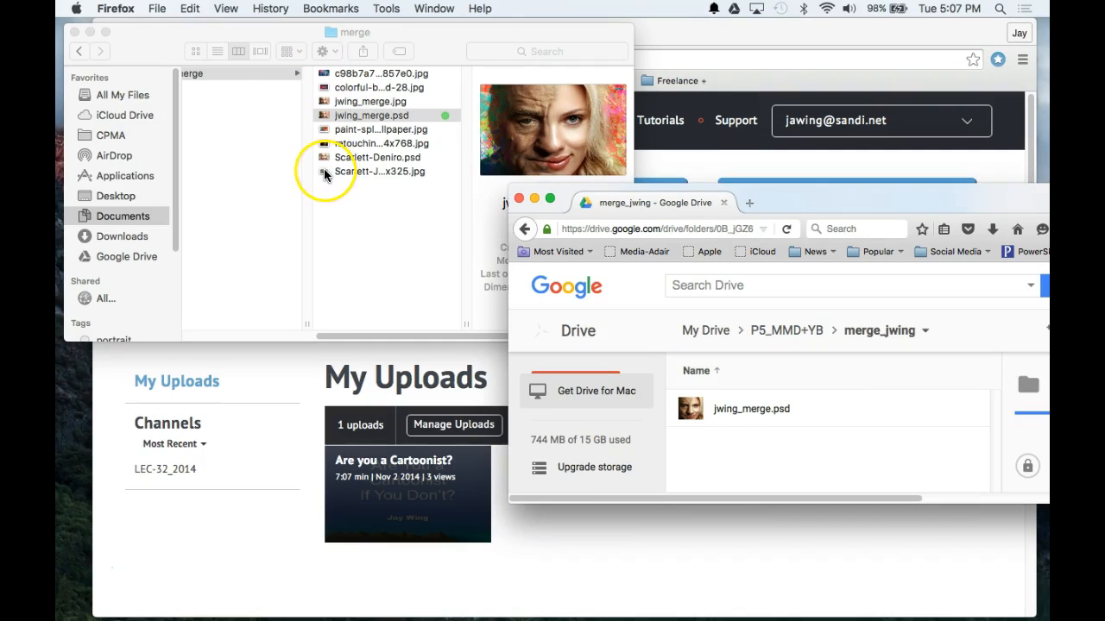
# Step: Select all eight merge-folder files and attempt dragging them into merge_jwing
pyautogui.click(324, 172)
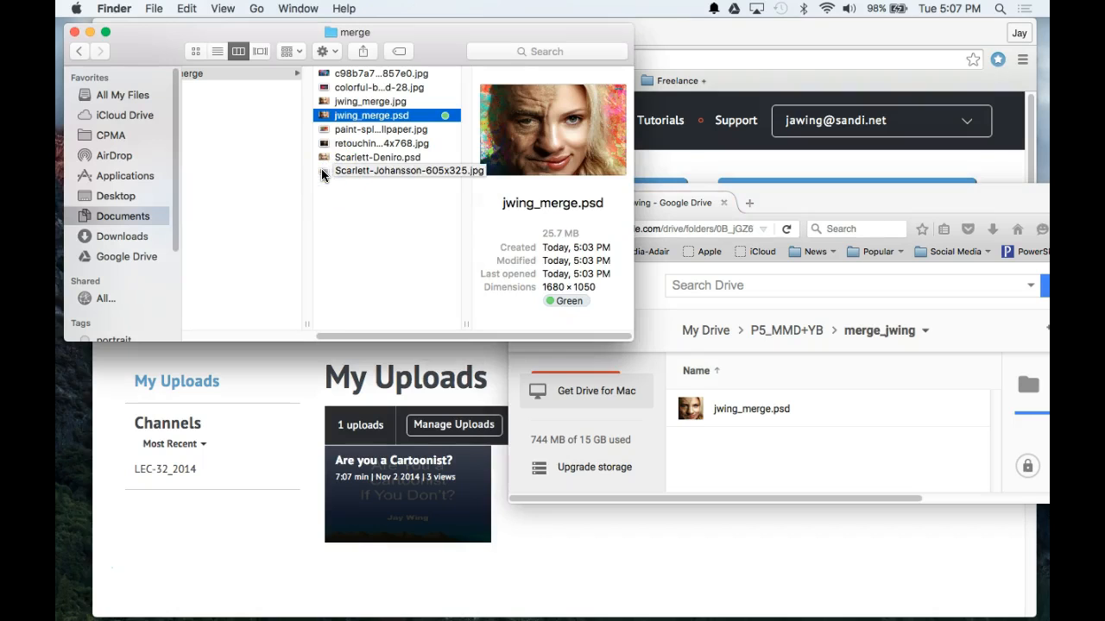
pyautogui.click(324, 172)
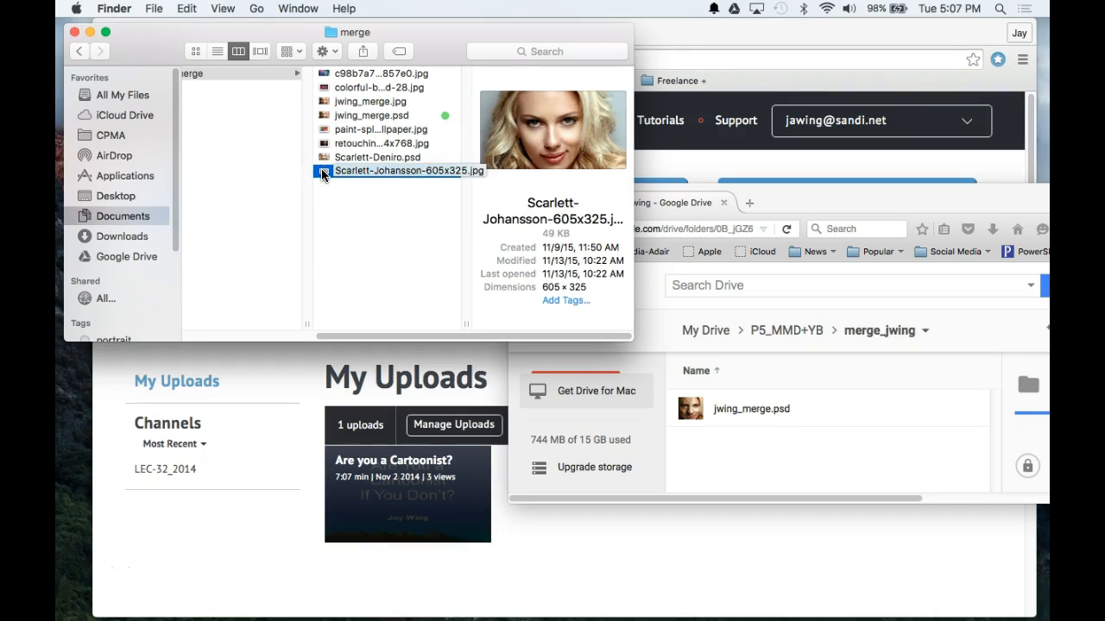
pyautogui.keyDown('shift'); pyautogui.click(323, 76); pyautogui.keyUp('shift')
pyautogui.moveTo(324, 76); pyautogui.dragTo(754, 413)
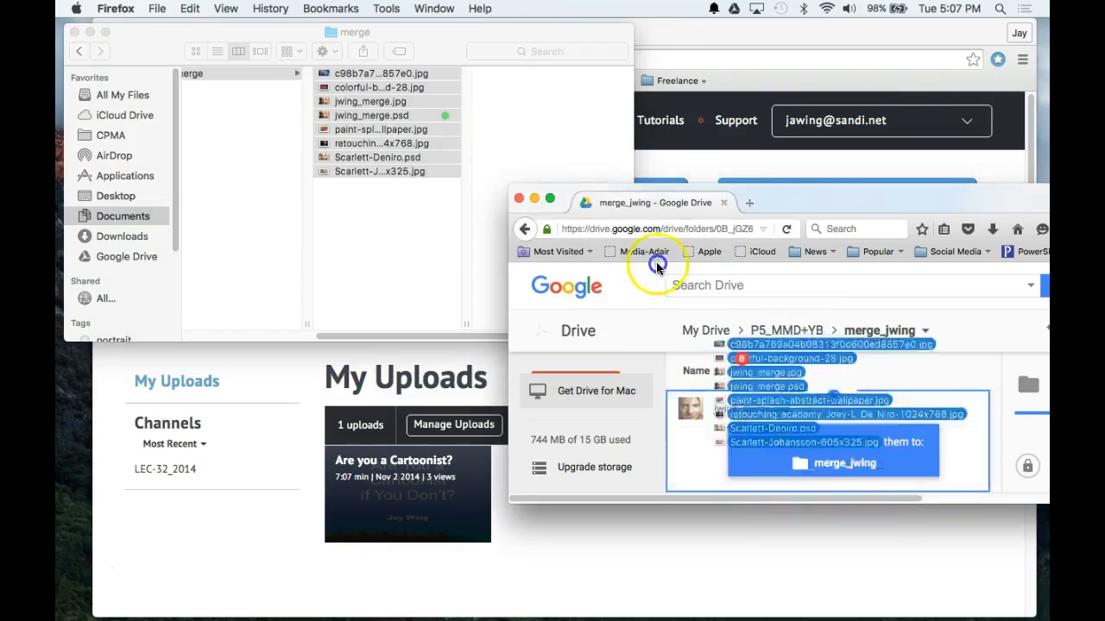
pyautogui.click(376, 206)
pyautogui.click(377, 203)
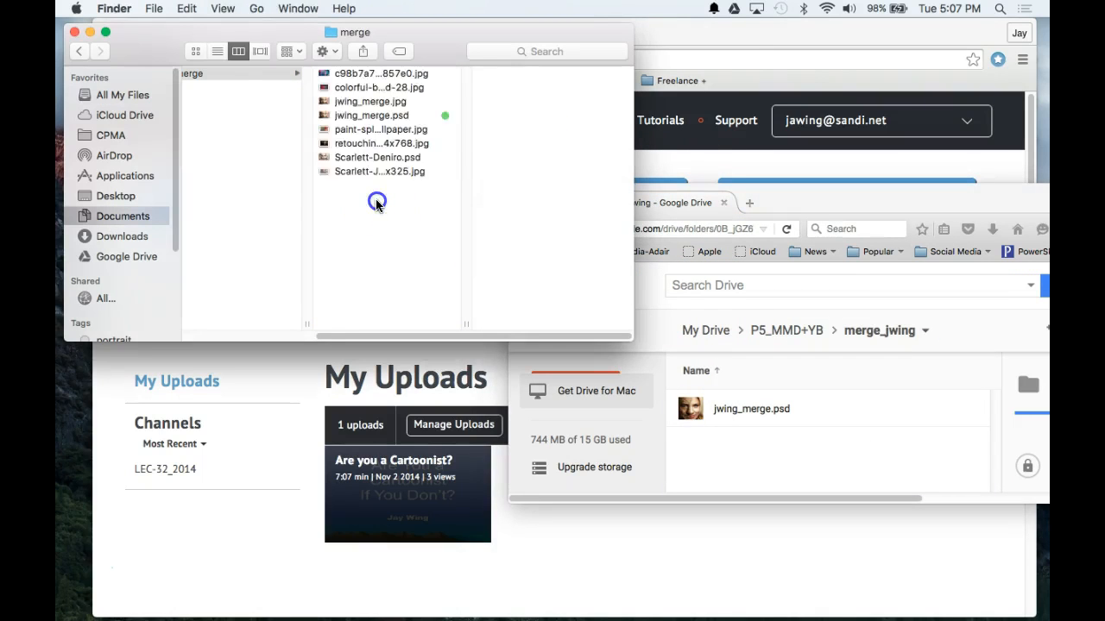
# Step: Select Scarlett-Johansson-605x325.jpg, the paint-splash wallpaper, jwing_merge.jpg and the hash-named JPEG
pyautogui.click(361, 172)
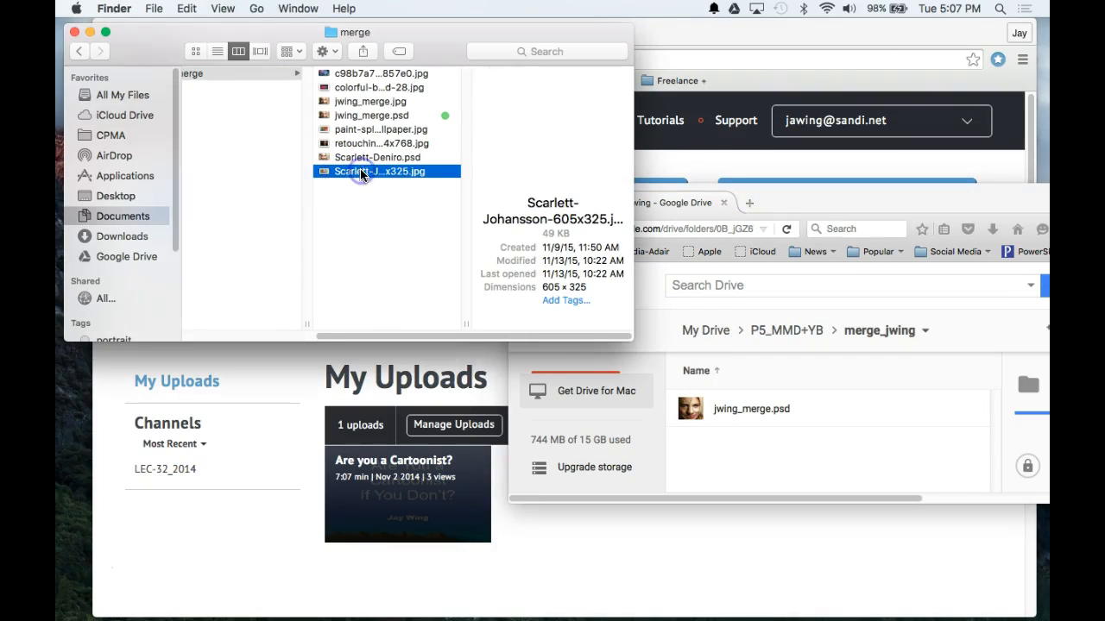
pyautogui.keyDown('super'); pyautogui.click(344, 131); pyautogui.keyUp('super')
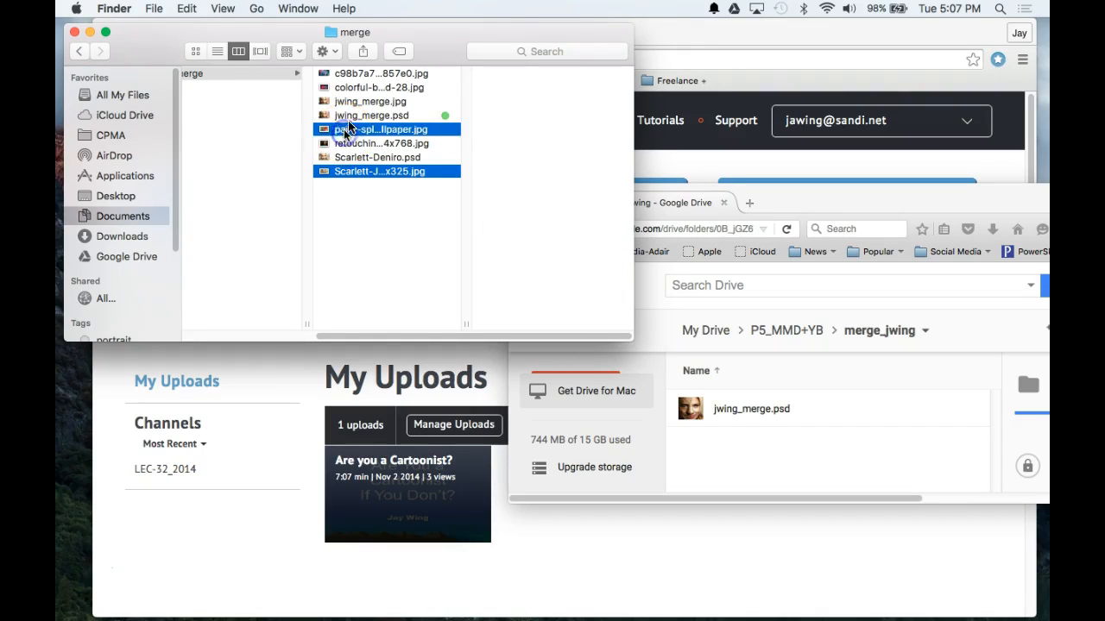
pyautogui.keyDown('super'); pyautogui.click(345, 101); pyautogui.keyUp('super')
pyautogui.keyDown('super'); pyautogui.click(345, 74); pyautogui.keyUp('super')
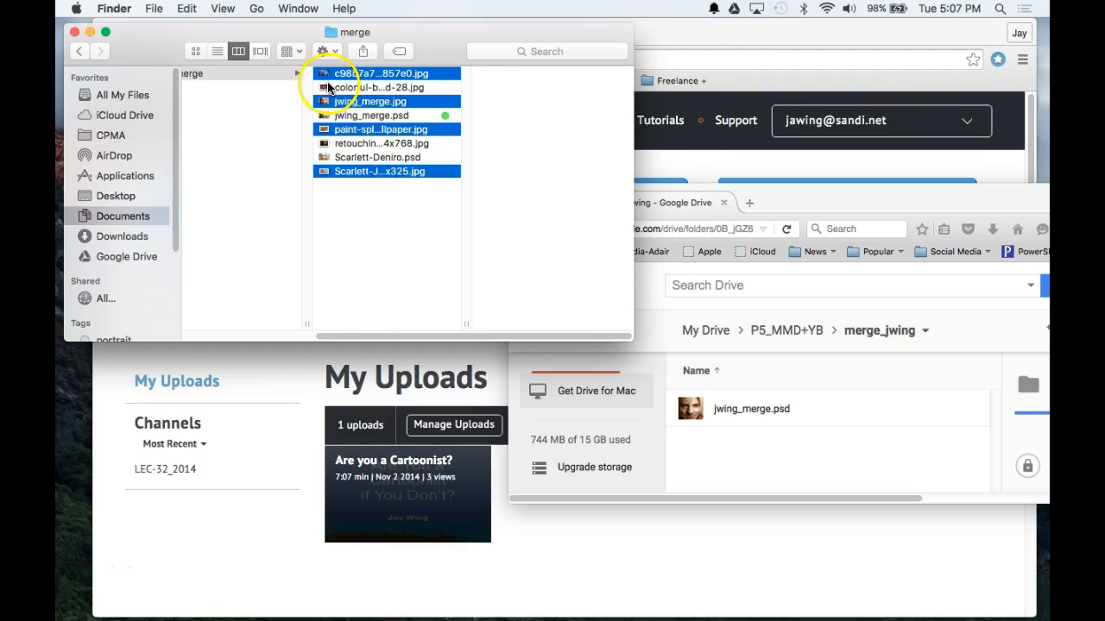
# Step: Upload the four selected JPEGs into merge_jwing and close the upload toast and panel
pyautogui.moveTo(326, 74); pyautogui.dragTo(736, 407)
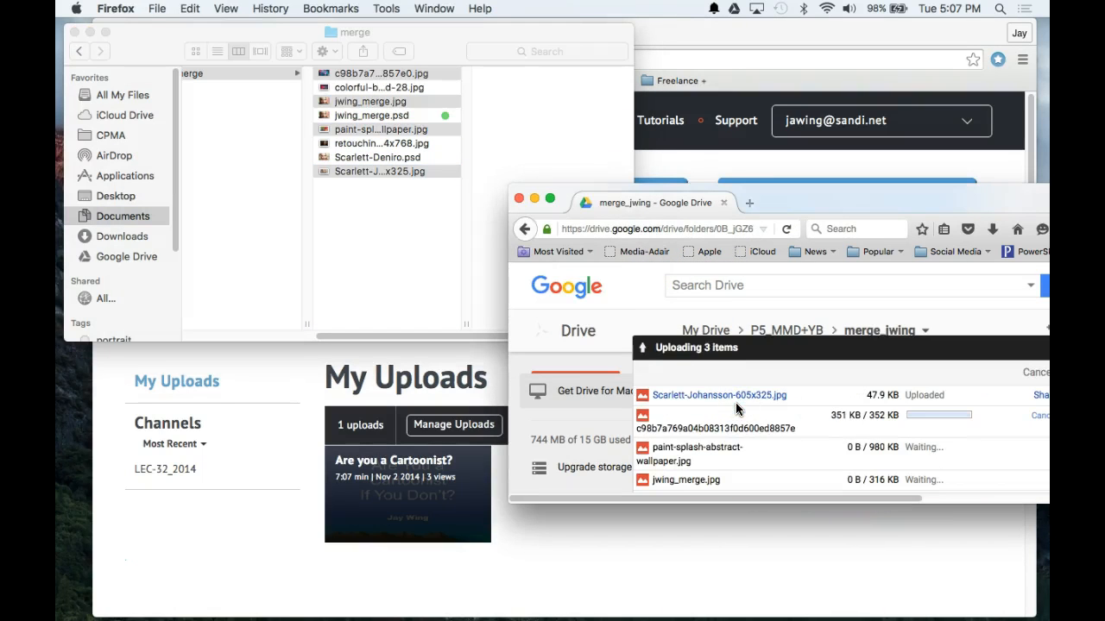
pyautogui.moveTo(924, 350); pyautogui.dragTo(813, 350)
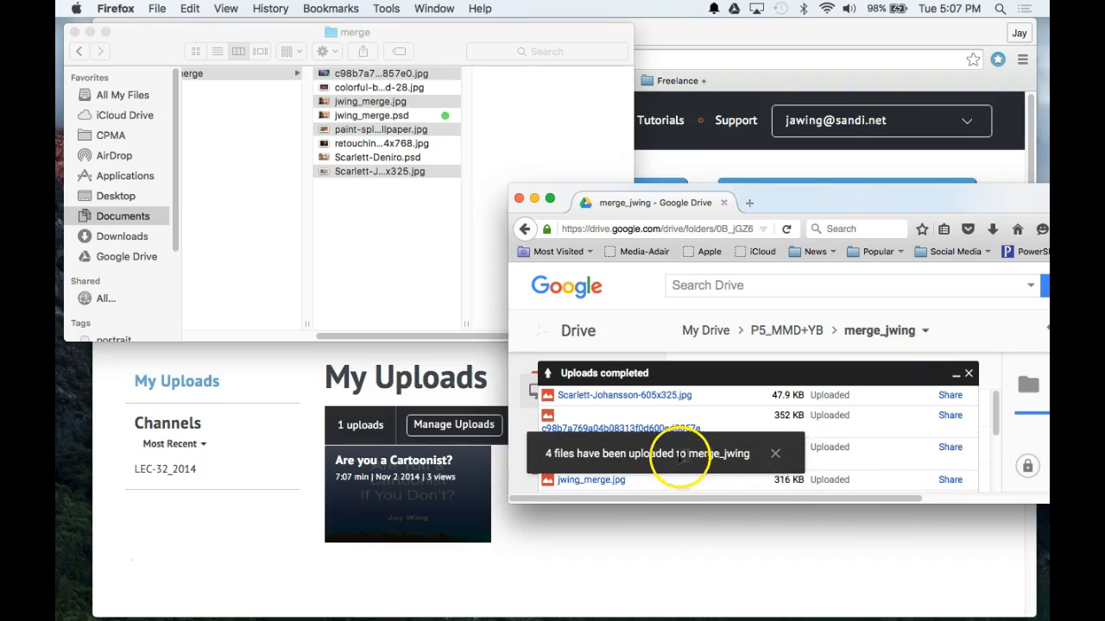
pyautogui.click(775, 456)
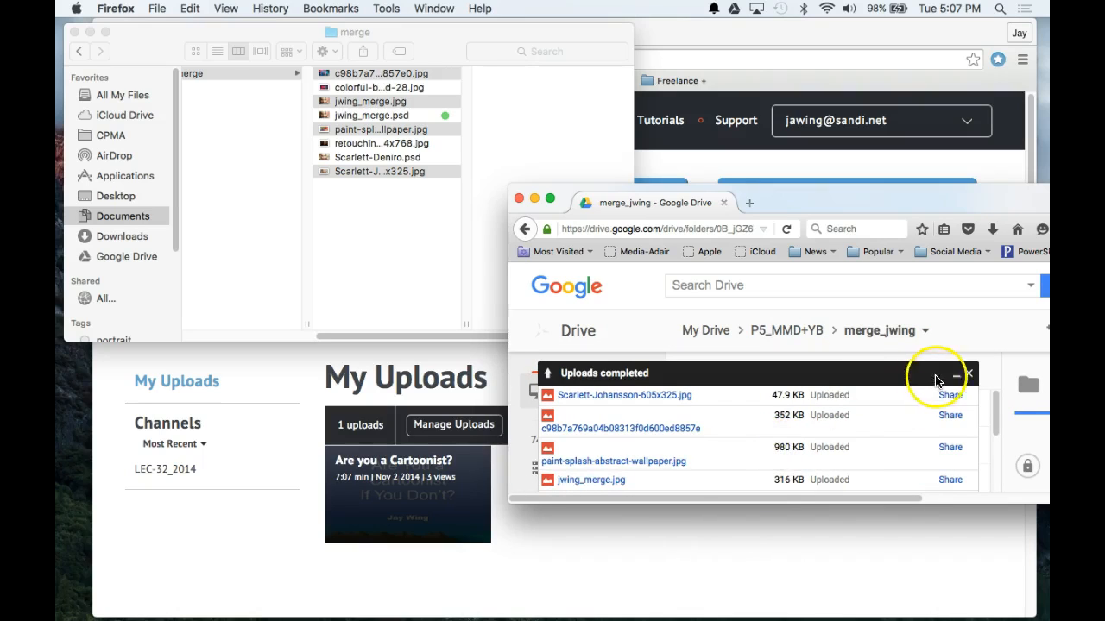
pyautogui.click(969, 376)
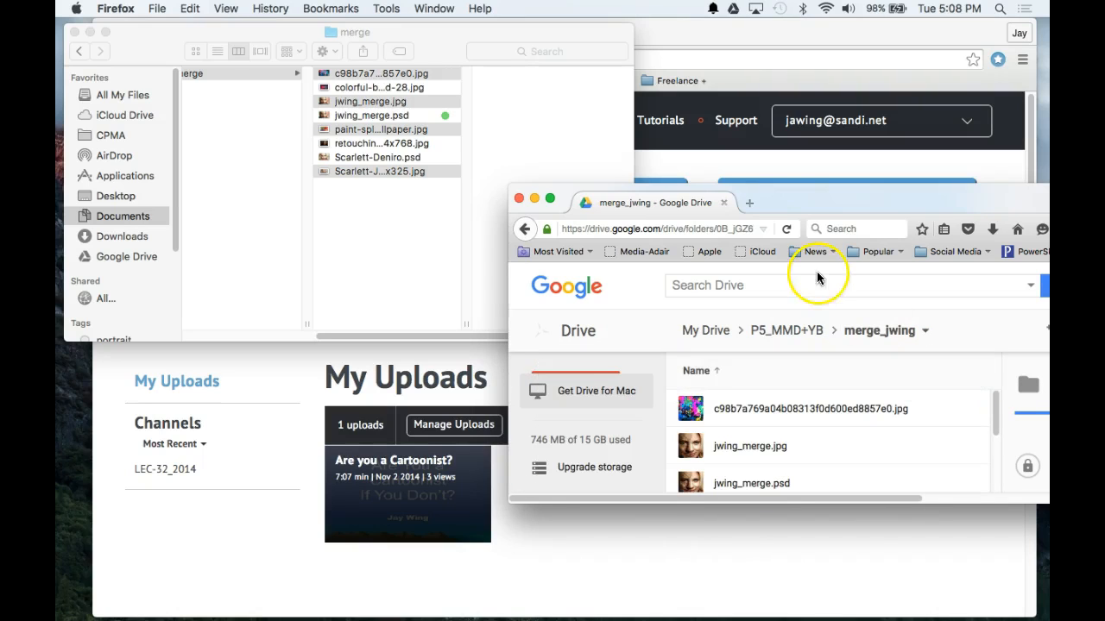
# Step: Enlarge the Drive window and return to My Drive to find the P5_MMD+YB folder
pyautogui.moveTo(788, 202); pyautogui.dragTo(585, 70)
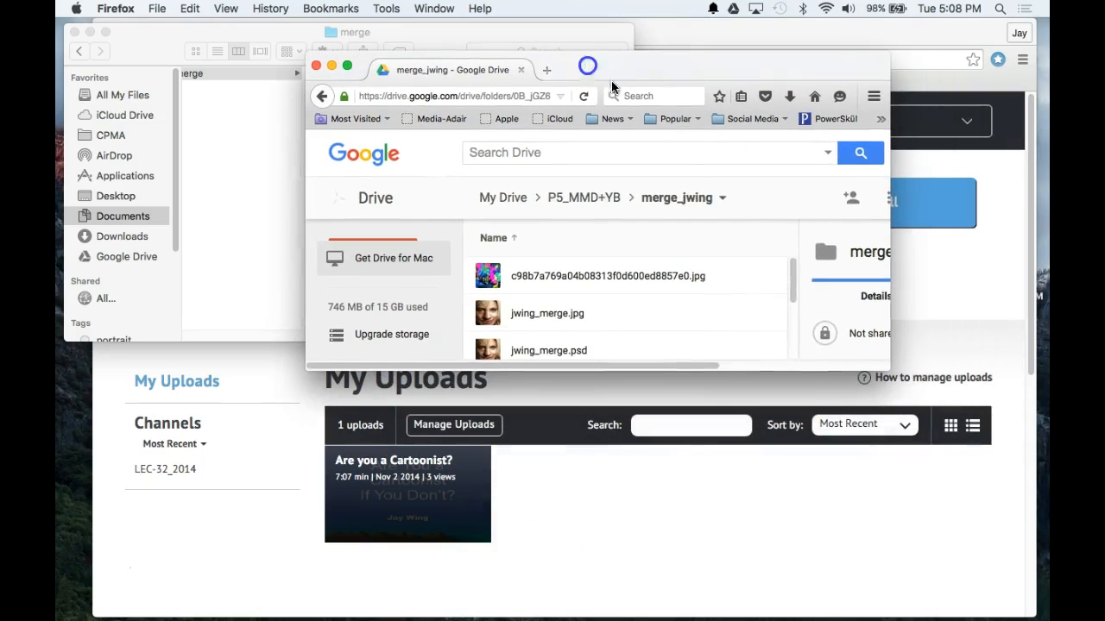
pyautogui.moveTo(791, 373); pyautogui.dragTo(814, 547)
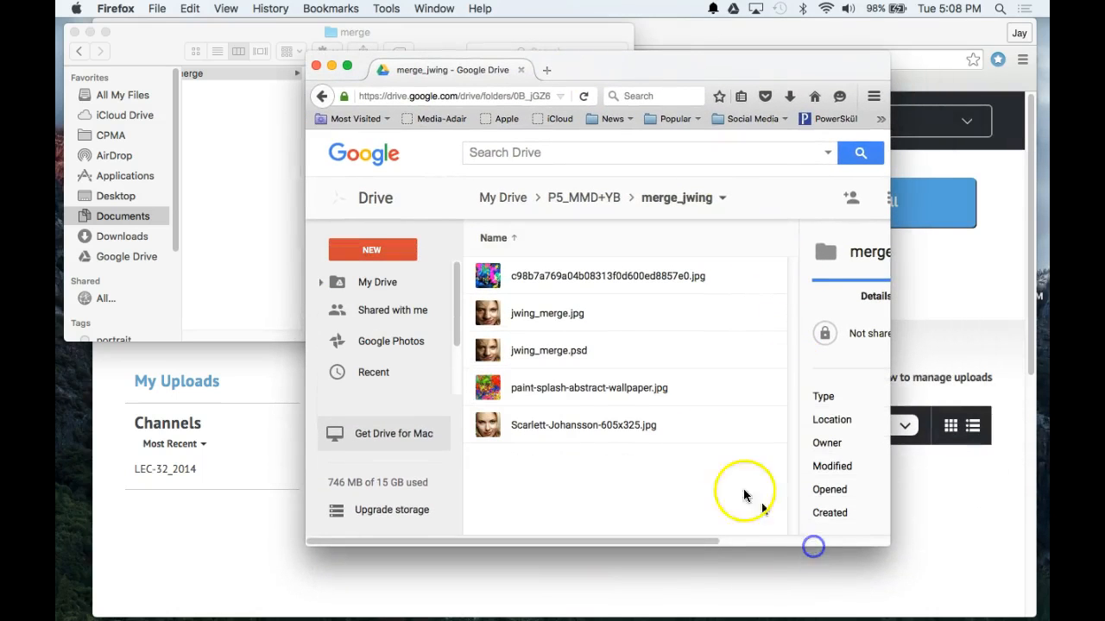
pyautogui.click(514, 200)
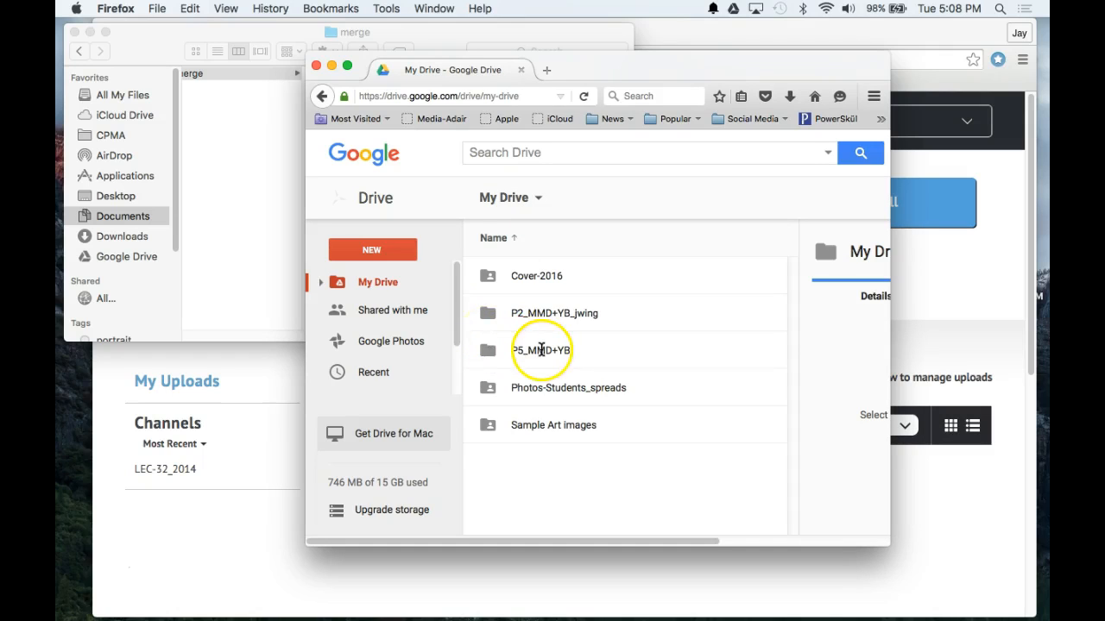
pyautogui.click(543, 316)
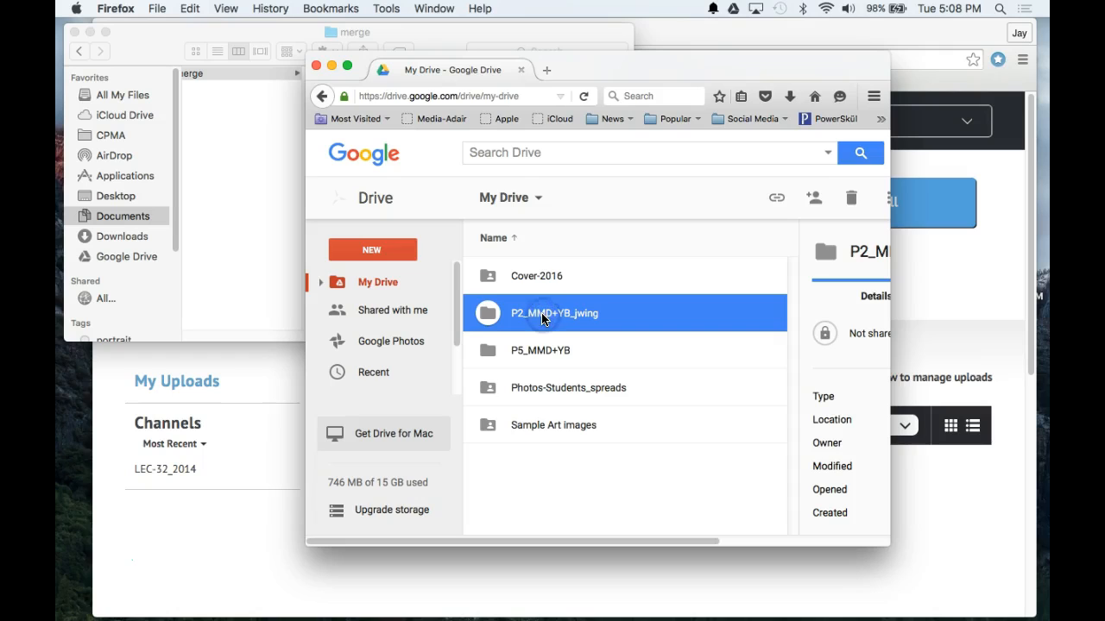
pyautogui.click(547, 353)
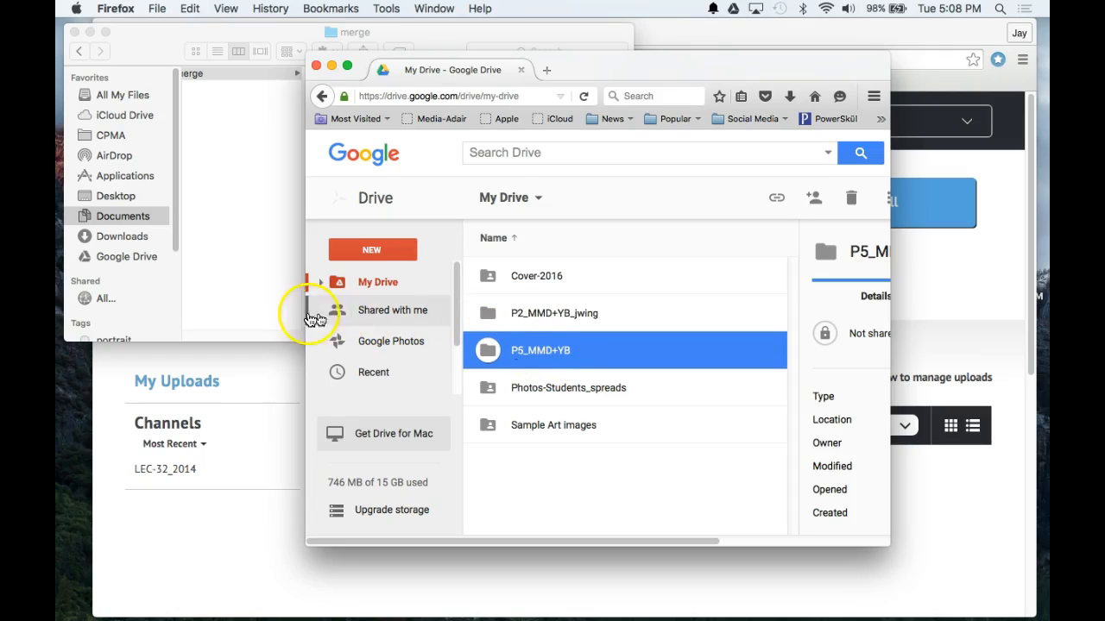
pyautogui.moveTo(303, 313); pyautogui.dragTo(154, 313)
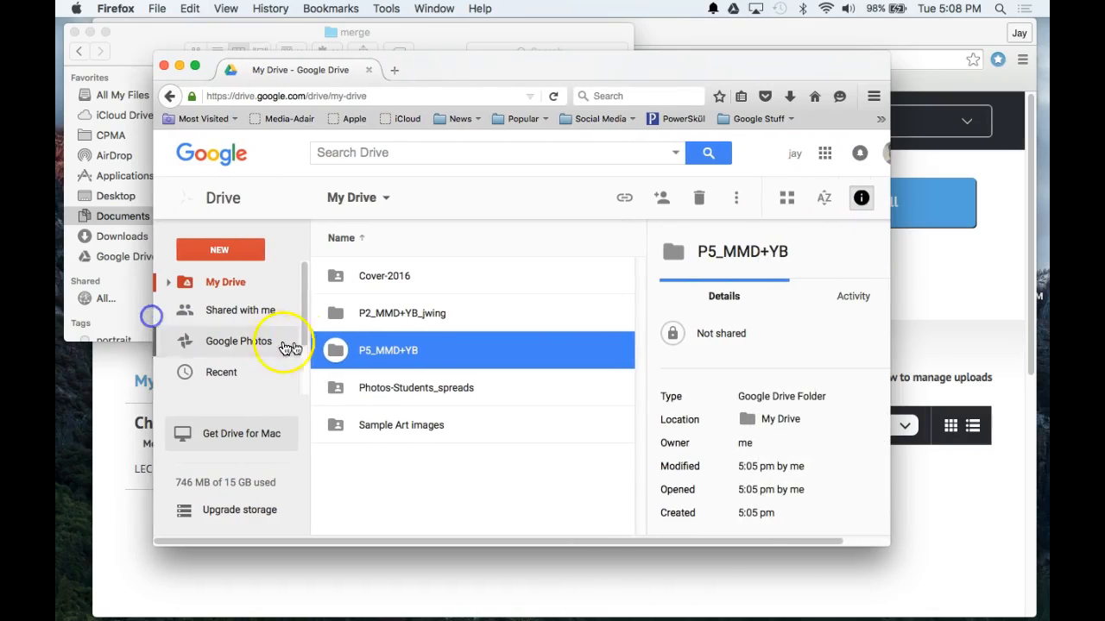
# Step: Rename the P5_MMD+YB folder to P5_MMD+YB_jwing by appending _jwing to its name
pyautogui.click(410, 356)
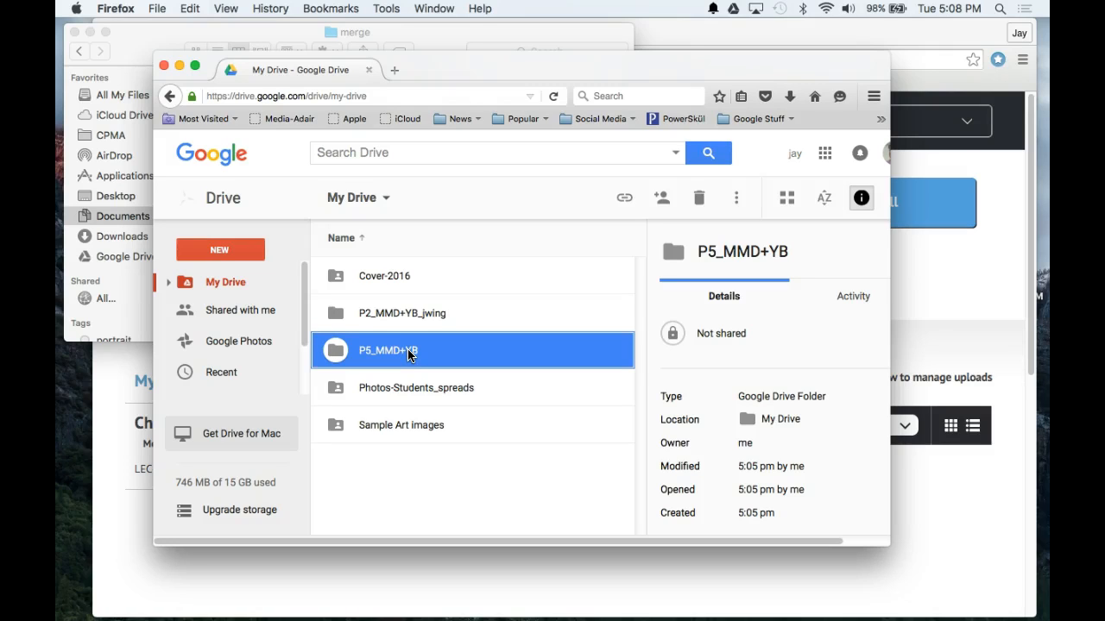
pyautogui.rightClick(410, 355)
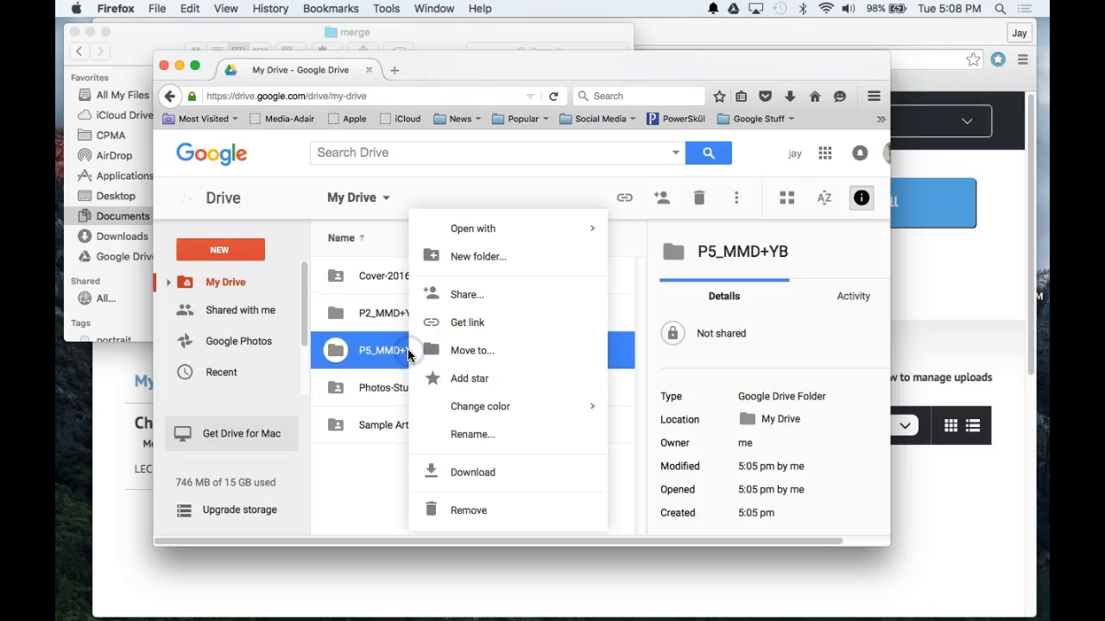
pyautogui.rightClick(468, 438)
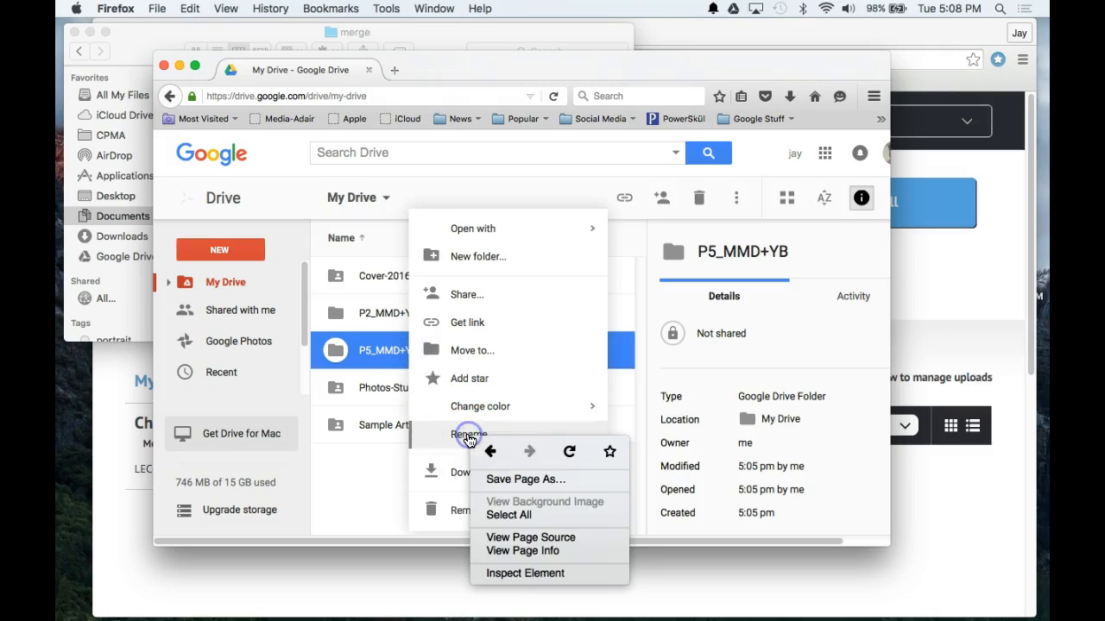
pyautogui.click(459, 439)
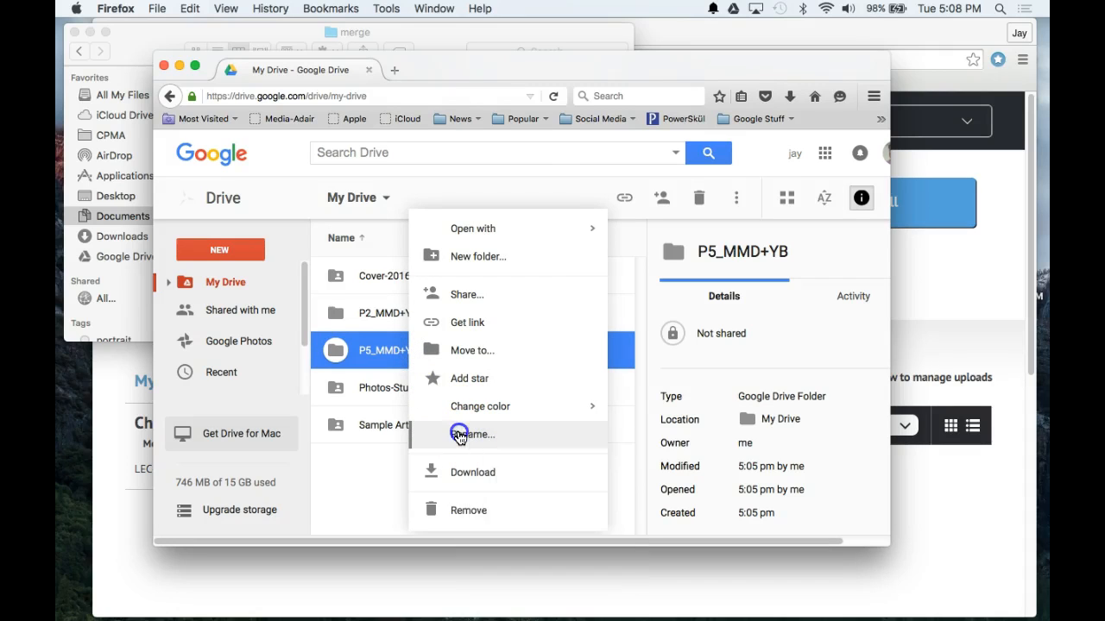
pyautogui.click(459, 439)
pyautogui.click(475, 346)
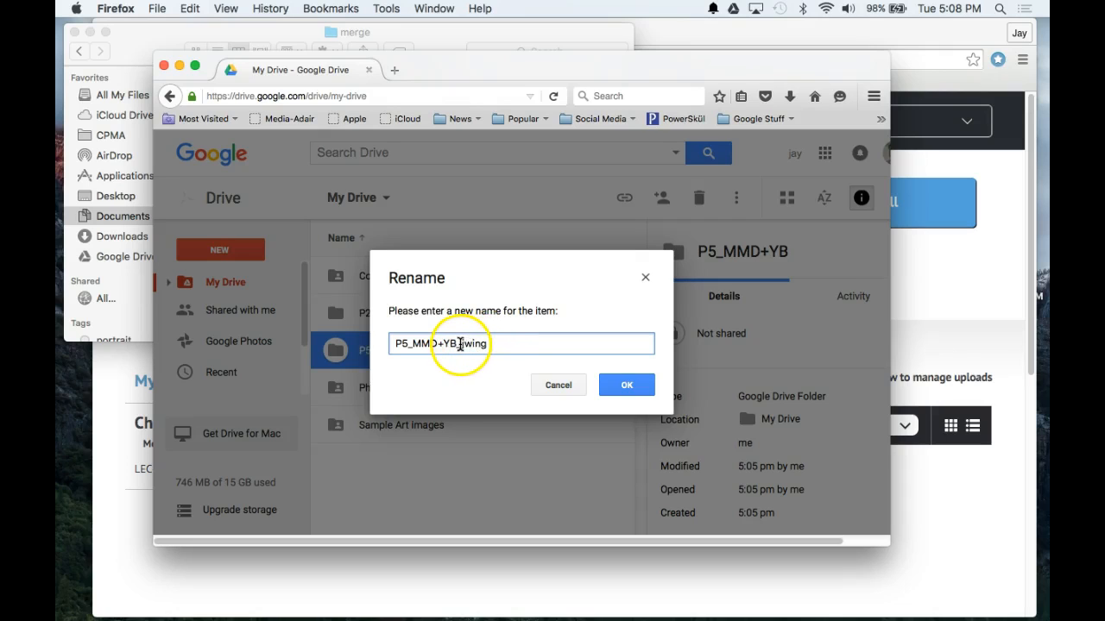
pyautogui.click(625, 387)
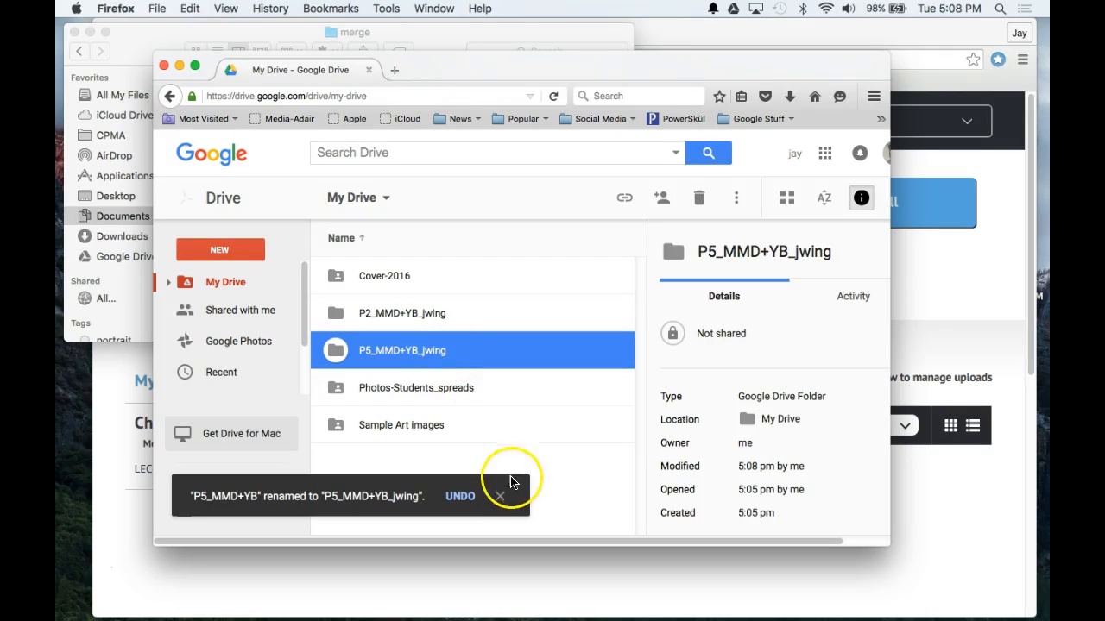
pyautogui.click(499, 498)
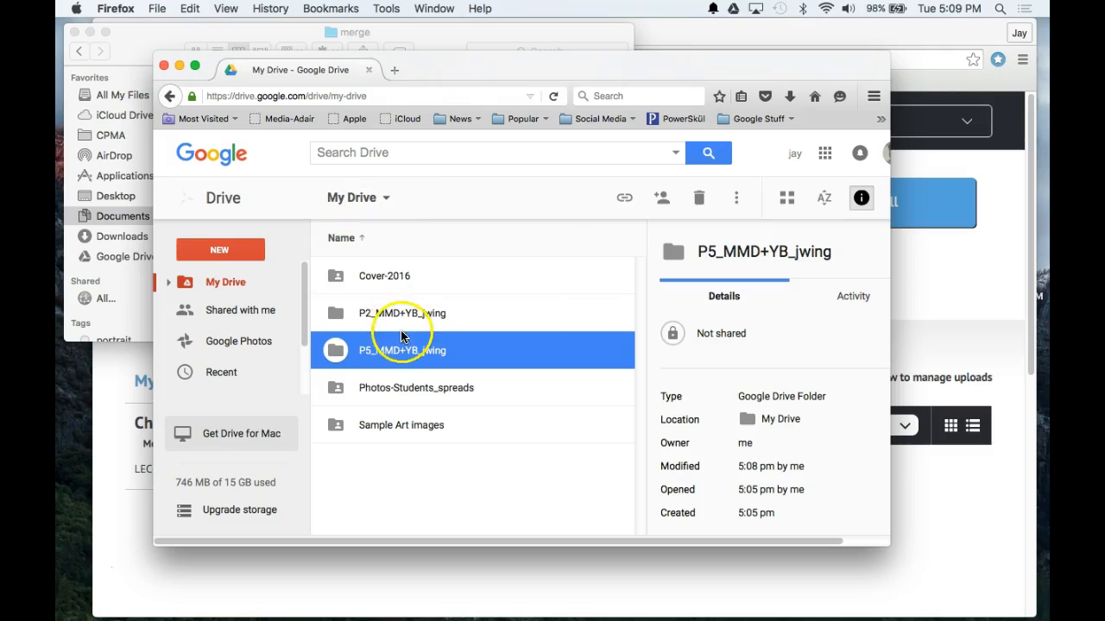
# Step: Share P5_MMD+YB_jwing with the collaborator's e-mail address, adding a short note, and send
pyautogui.click(335, 315)
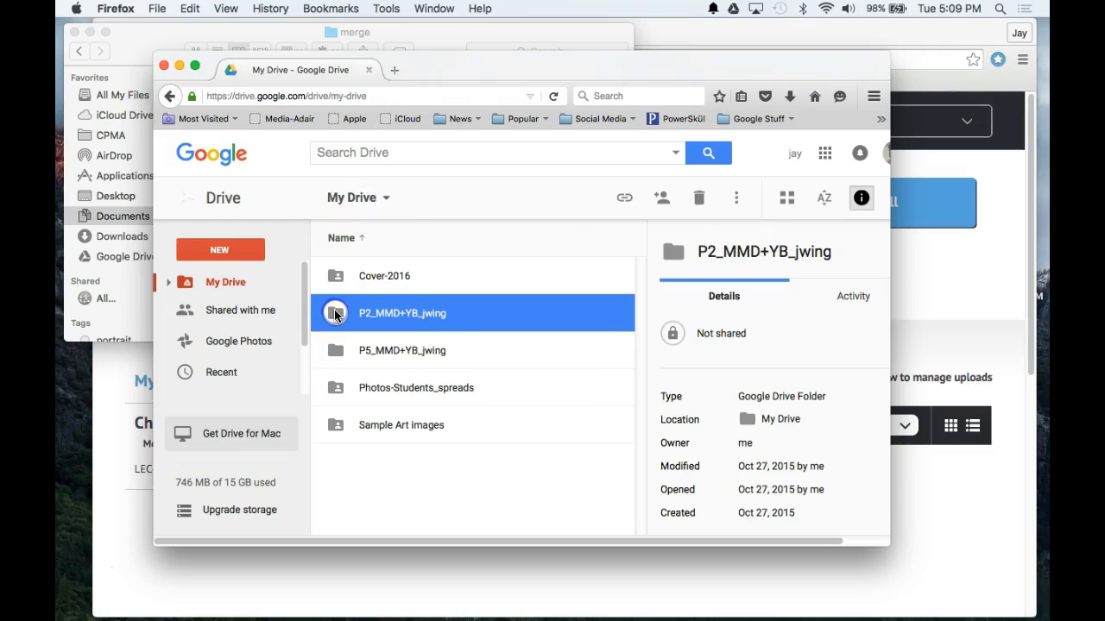
pyautogui.click(334, 353)
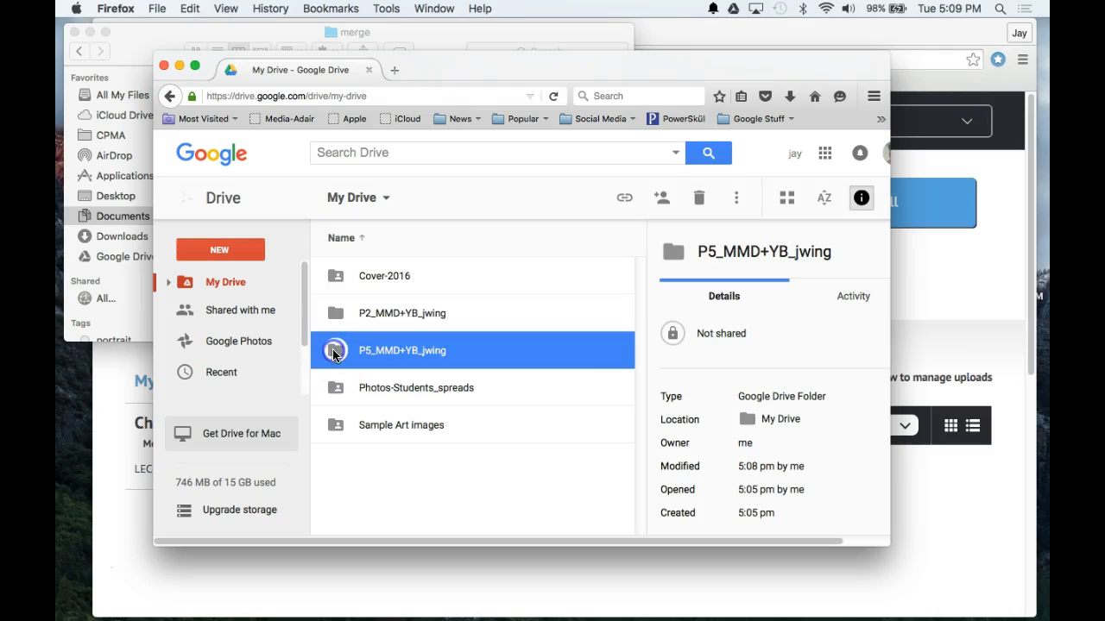
pyautogui.click(664, 199)
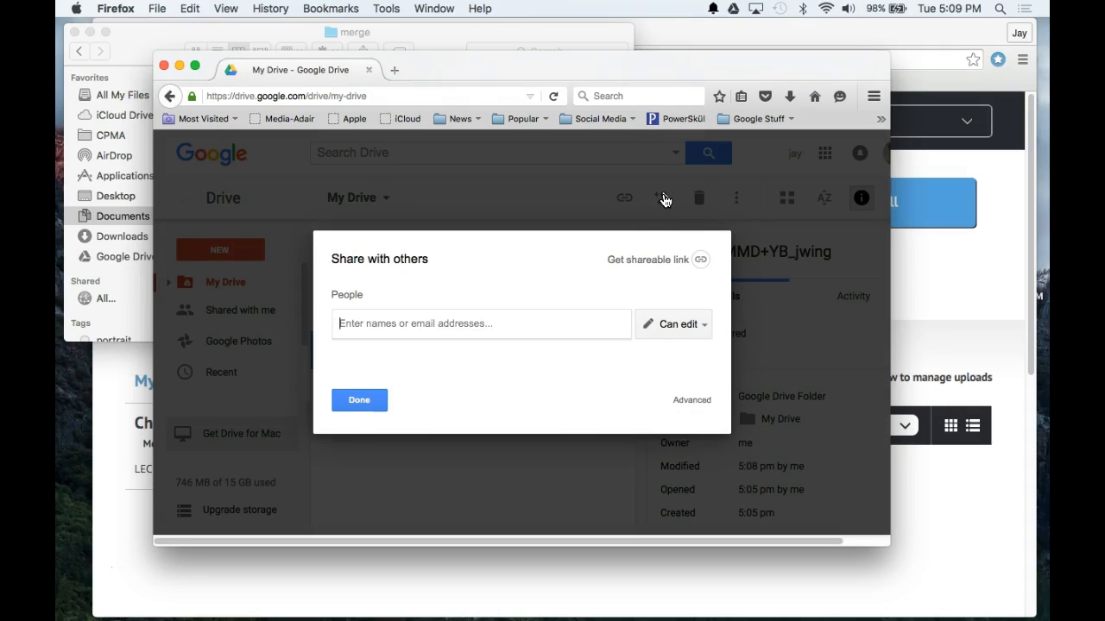
pyautogui.click(412, 325)
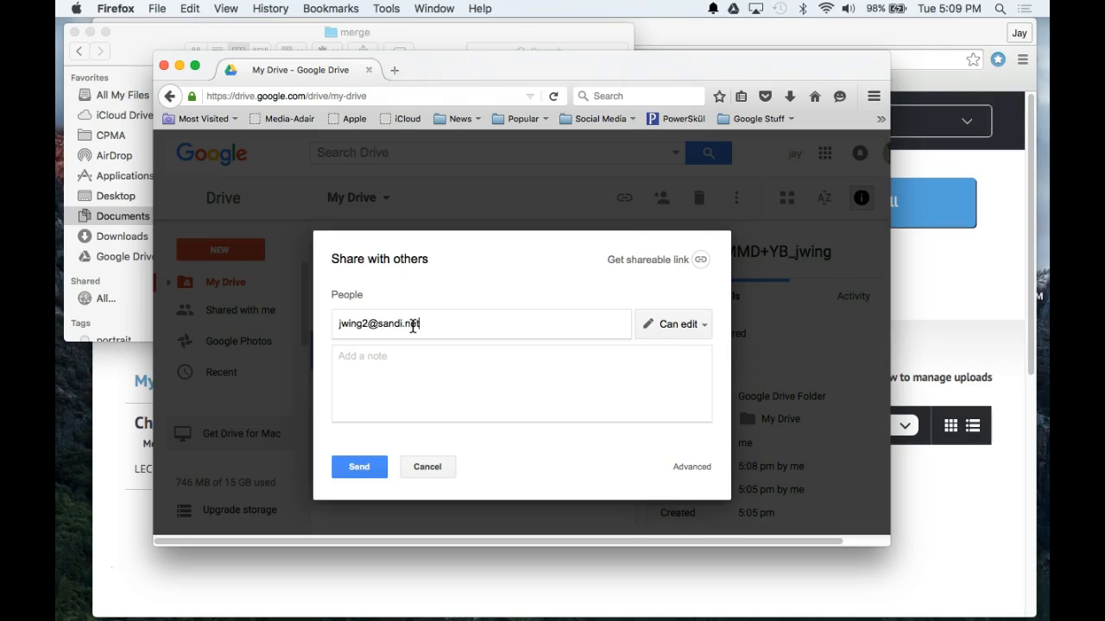
pyautogui.click(390, 354)
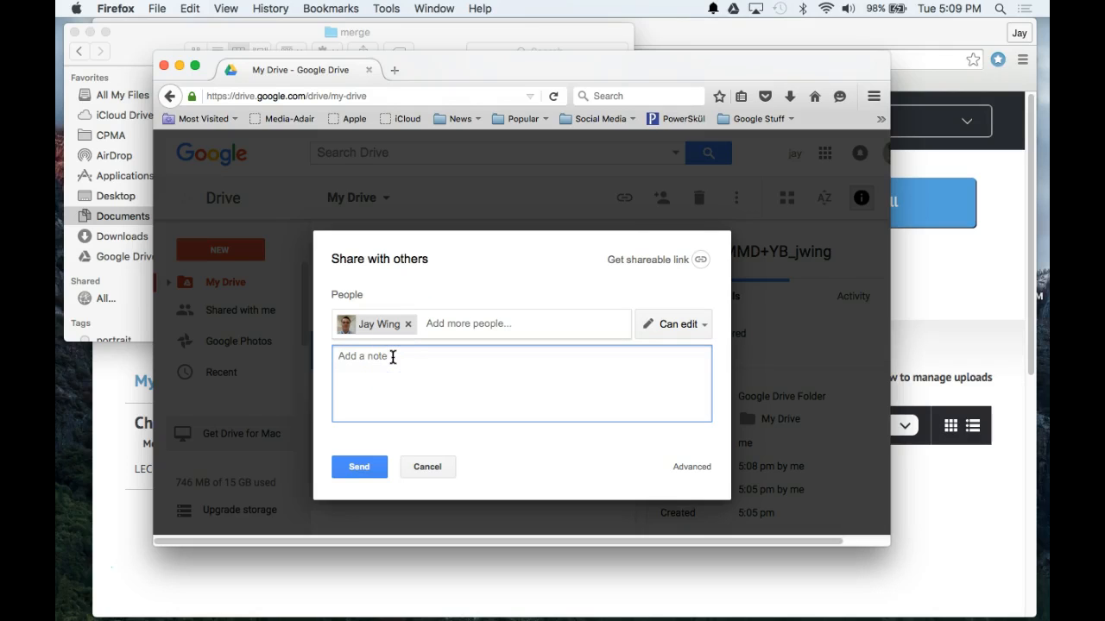
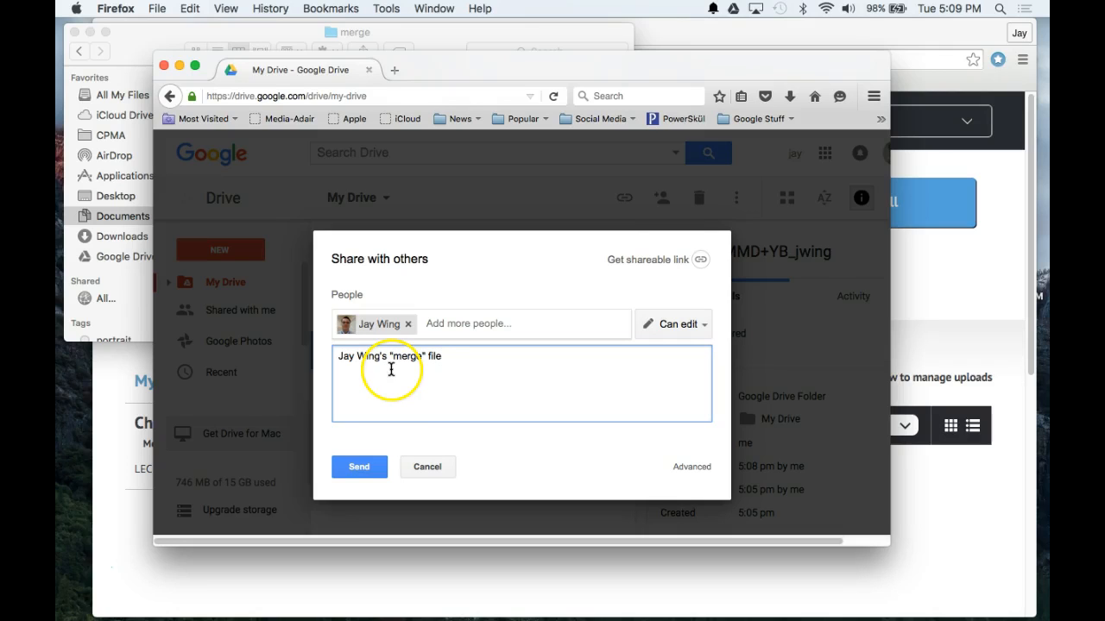
pyautogui.click(366, 472)
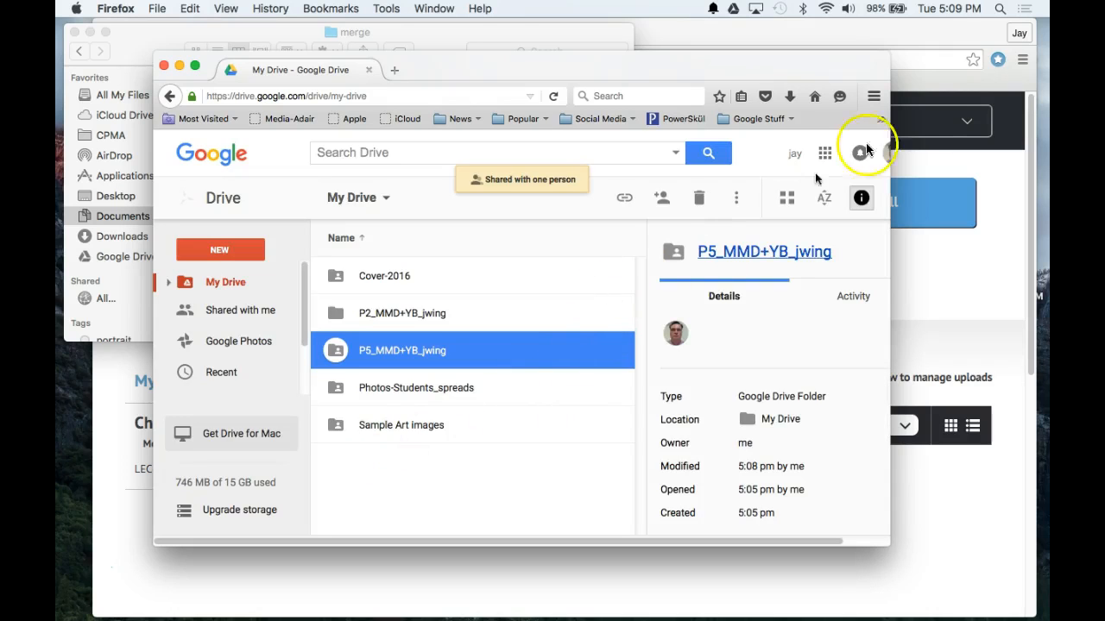
# Step: Check the five image files in P5_MMD+YB_jwing/merge_jwing, then close the Drive window
pyautogui.moveTo(890, 171); pyautogui.dragTo(1011, 172)
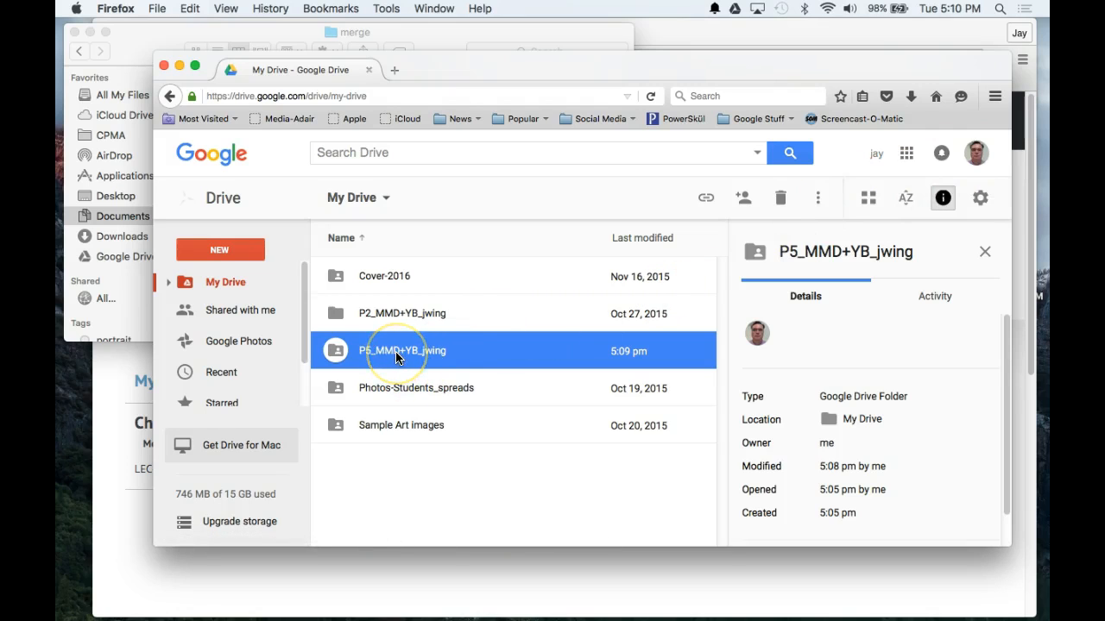
pyautogui.doubleClick(339, 354)
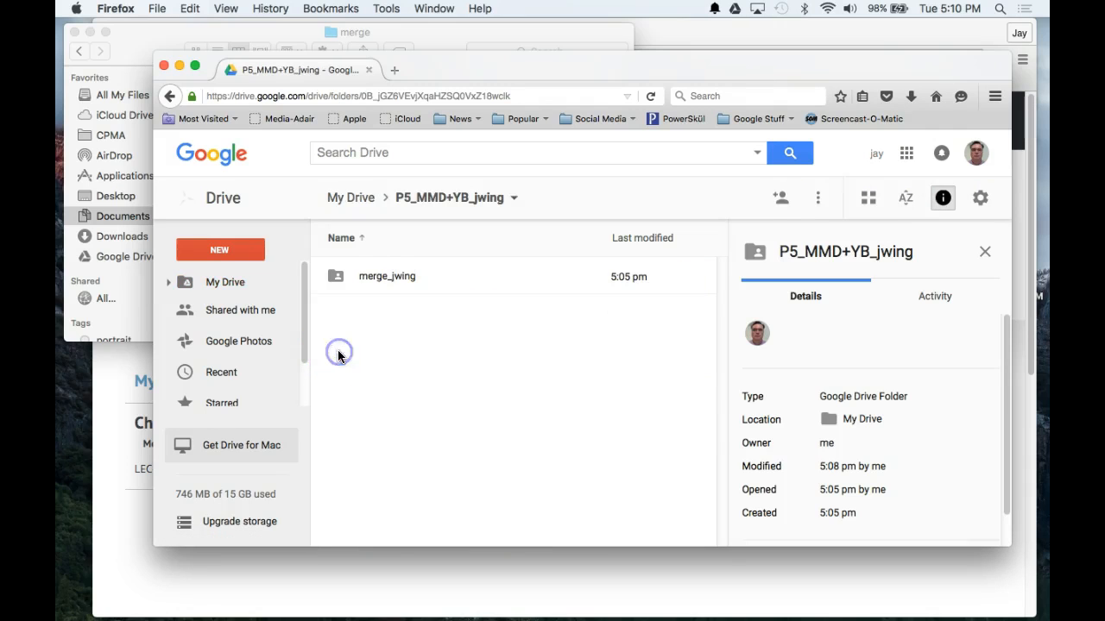
pyautogui.doubleClick(334, 277)
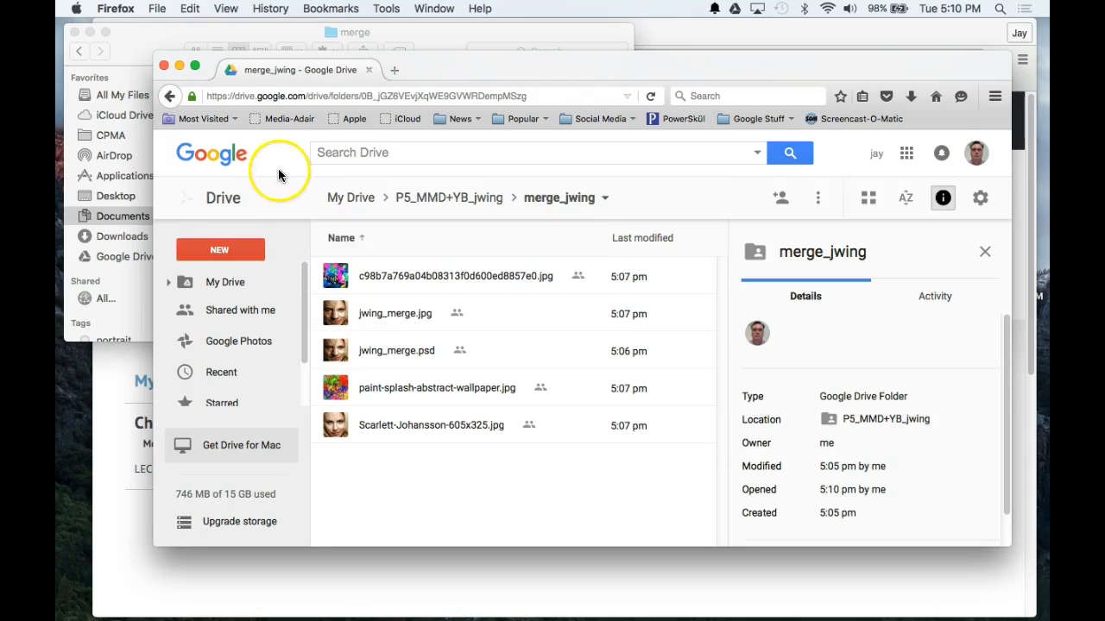
pyautogui.click(164, 67)
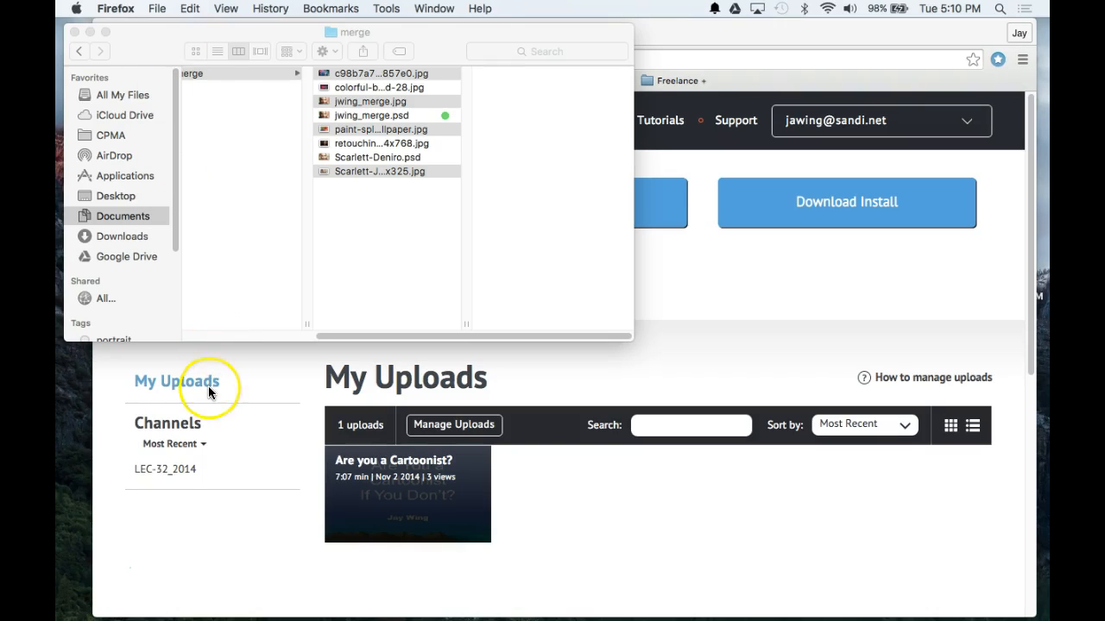